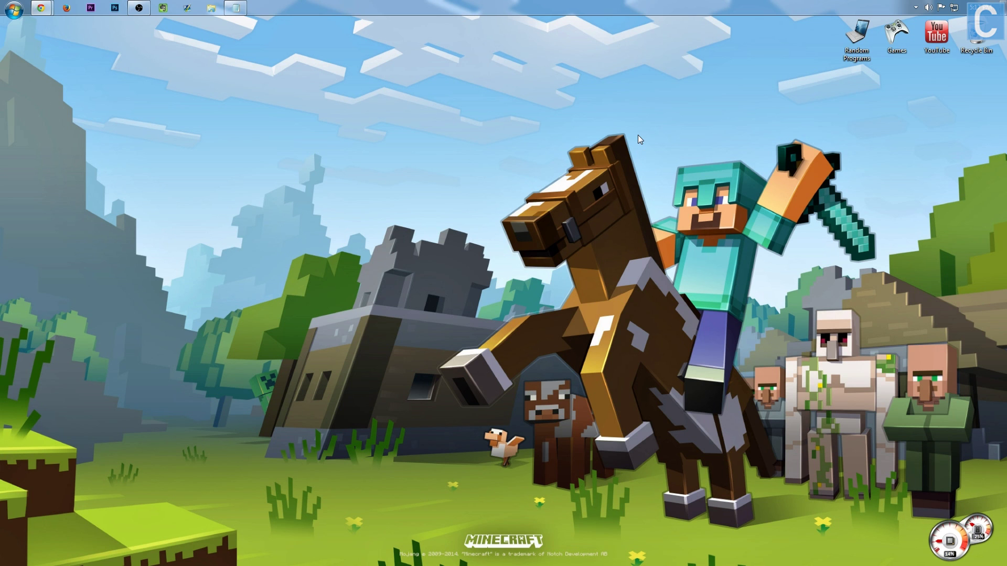
Step: Download the 1.7.2-Latest installer from the Minecraft Forge downloads page, keep the file, and return to the desktop
mouse_move(41, 7)
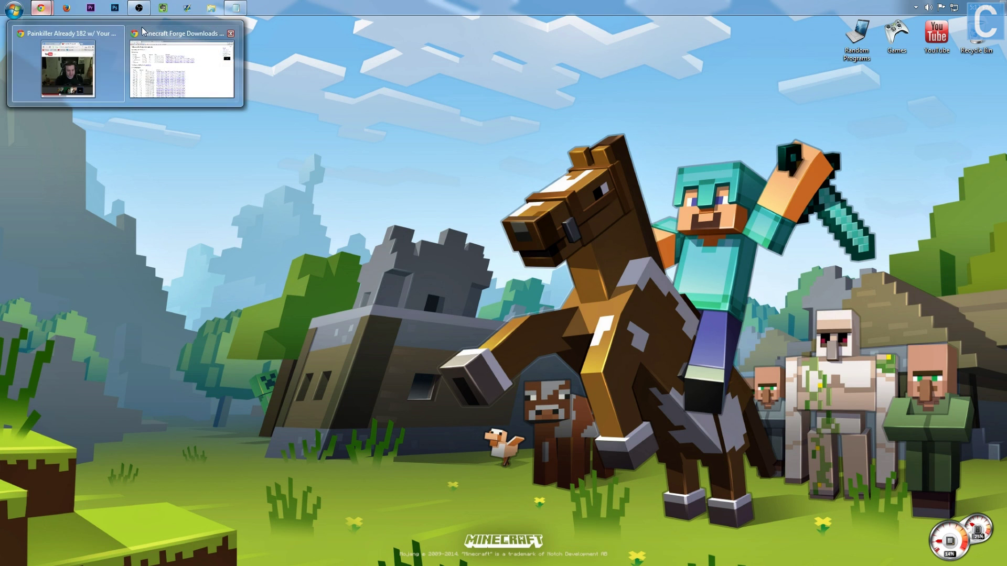
click(143, 32)
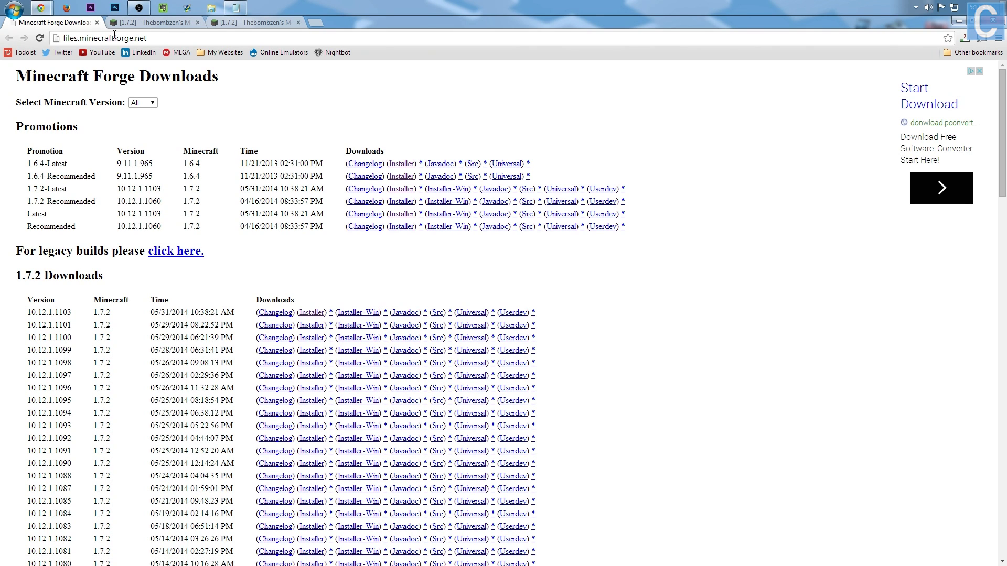
drag(57, 205, 47, 188)
click(48, 188)
click(401, 189)
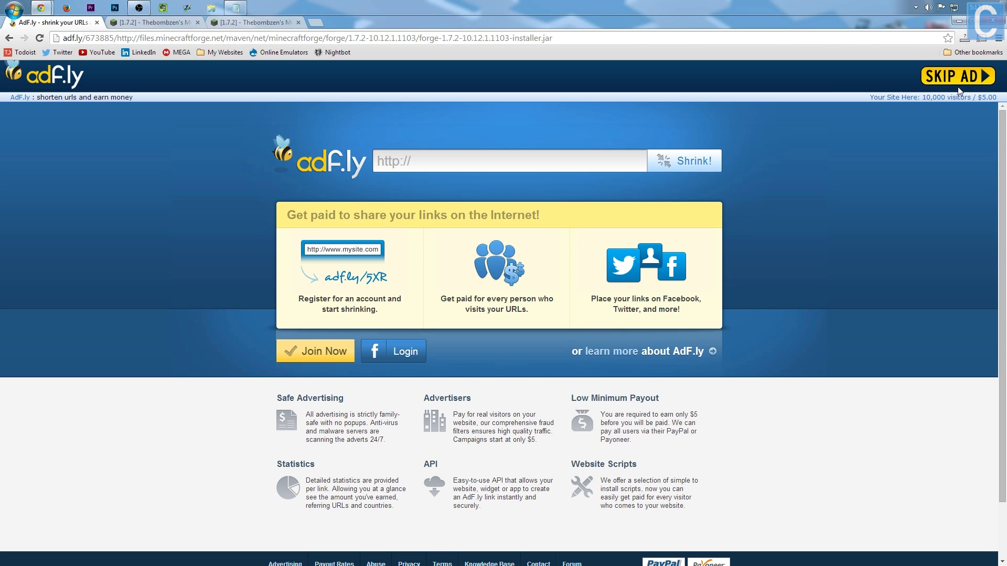
click(956, 78)
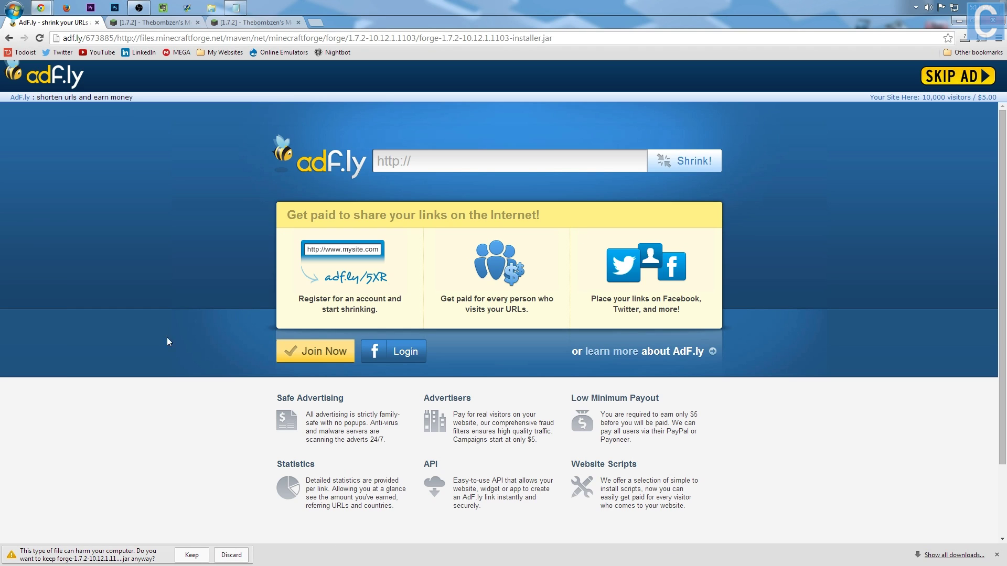
click(192, 556)
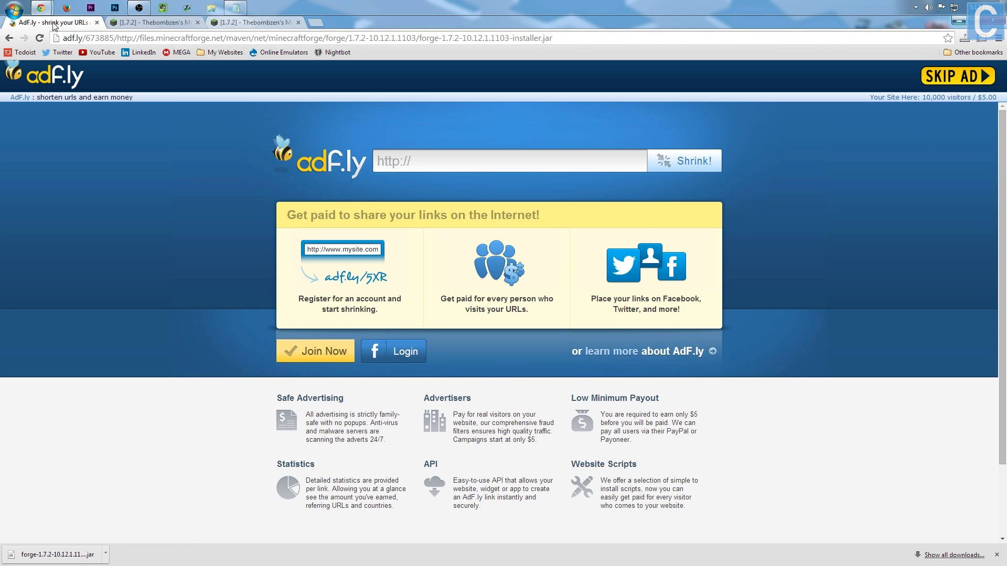
click(97, 23)
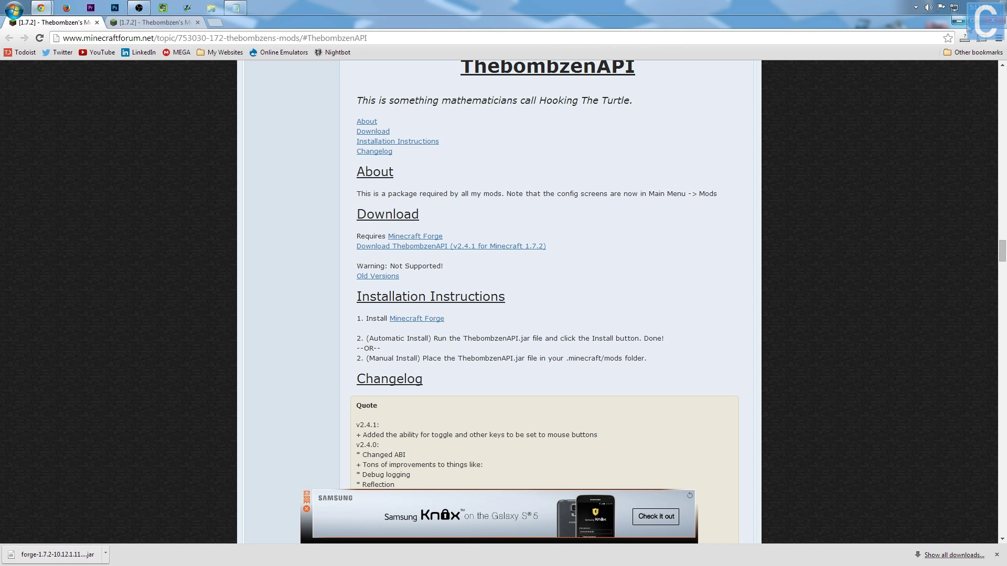
click(958, 21)
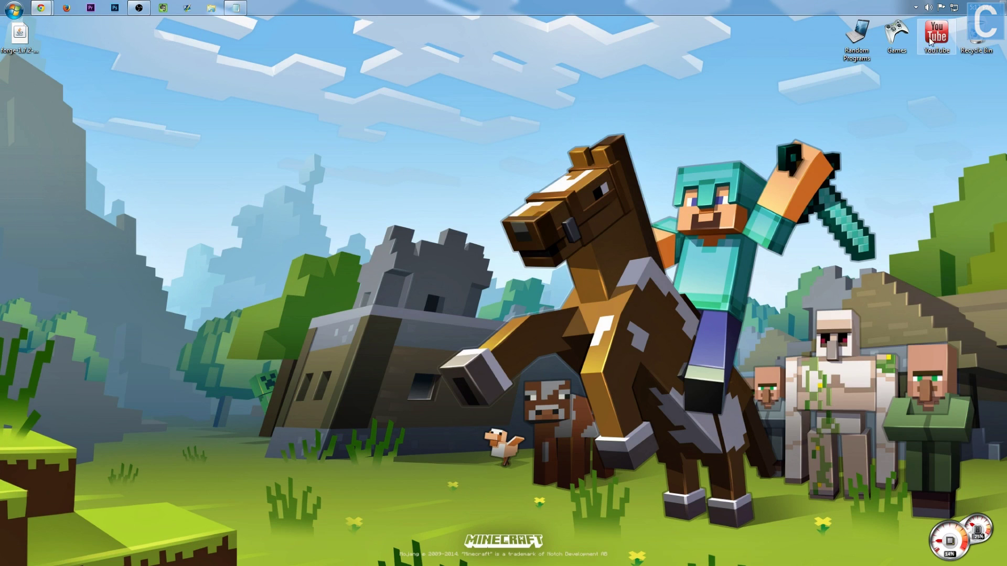
Step: Run the downloaded Forge installer with Java to install the client, and discard the installer file in the Recycle Bin
right_click(19, 33)
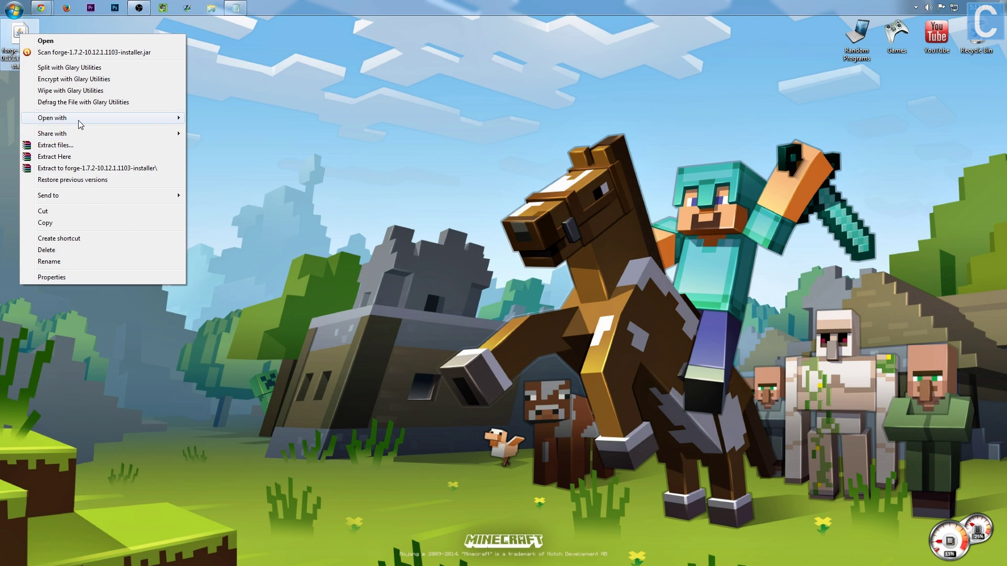
mouse_move(77, 118)
click(211, 118)
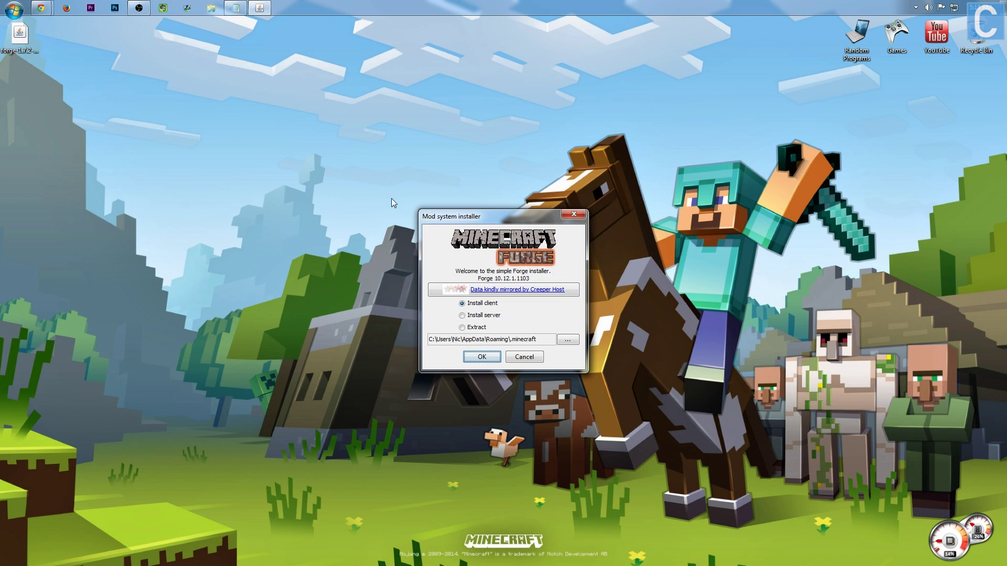
click(489, 355)
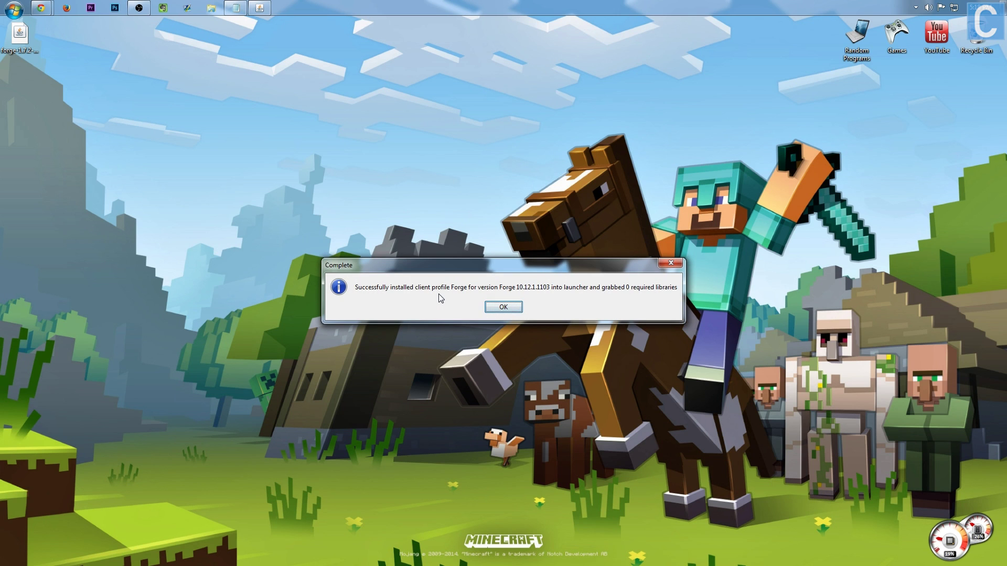
click(505, 306)
drag(20, 32, 976, 34)
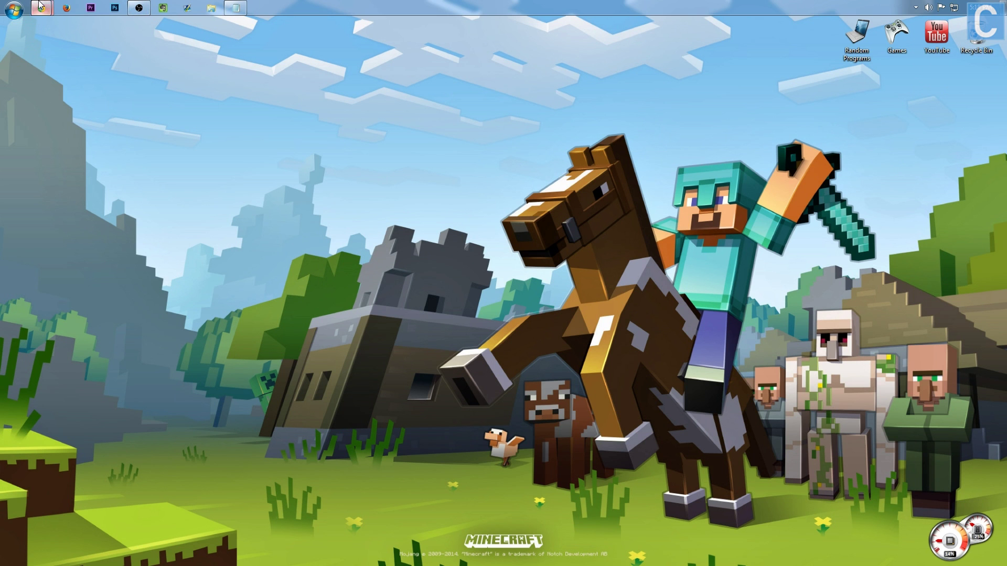
Step: Download ThebombzenAPI v2.4.1 for Minecraft 1.7.2 from the Minecraft Forum page, keep the jar file, and return to the desktop
mouse_move(42, 7)
click(188, 68)
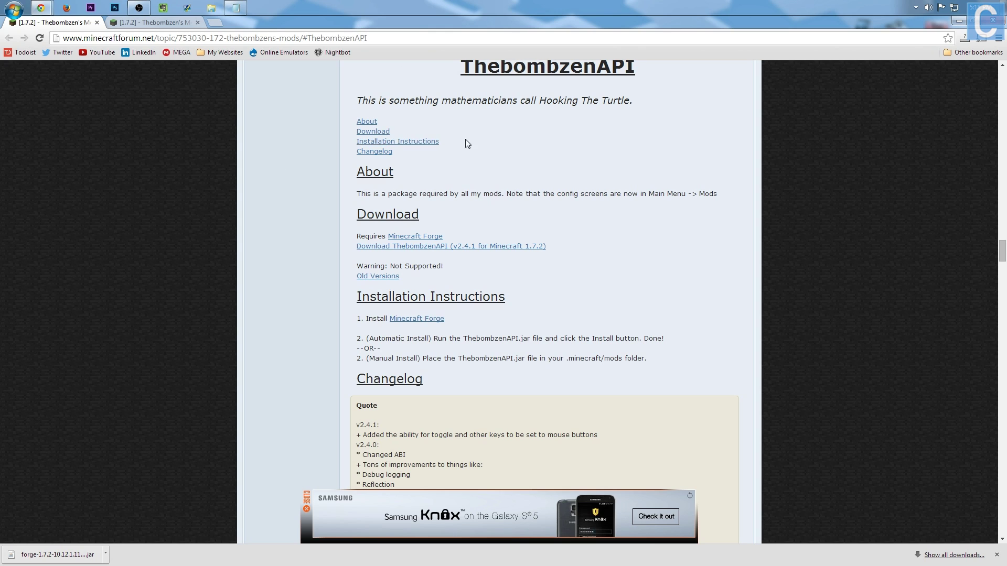
click(367, 132)
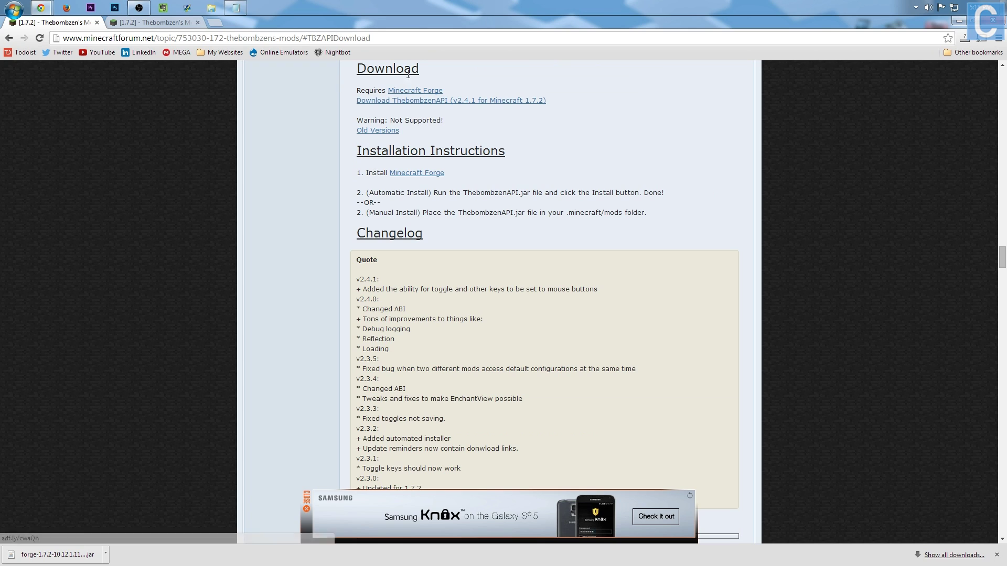
click(399, 108)
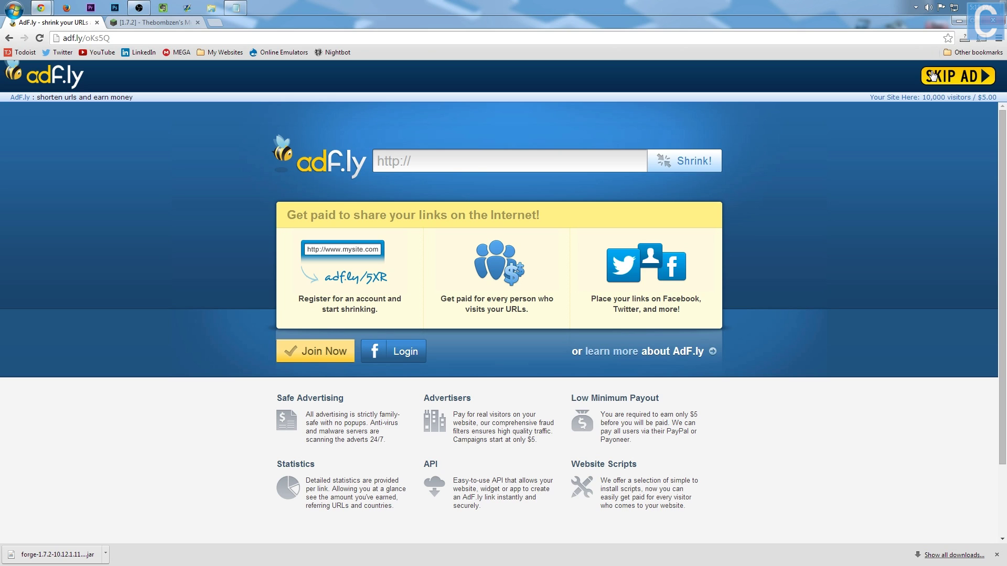
click(957, 76)
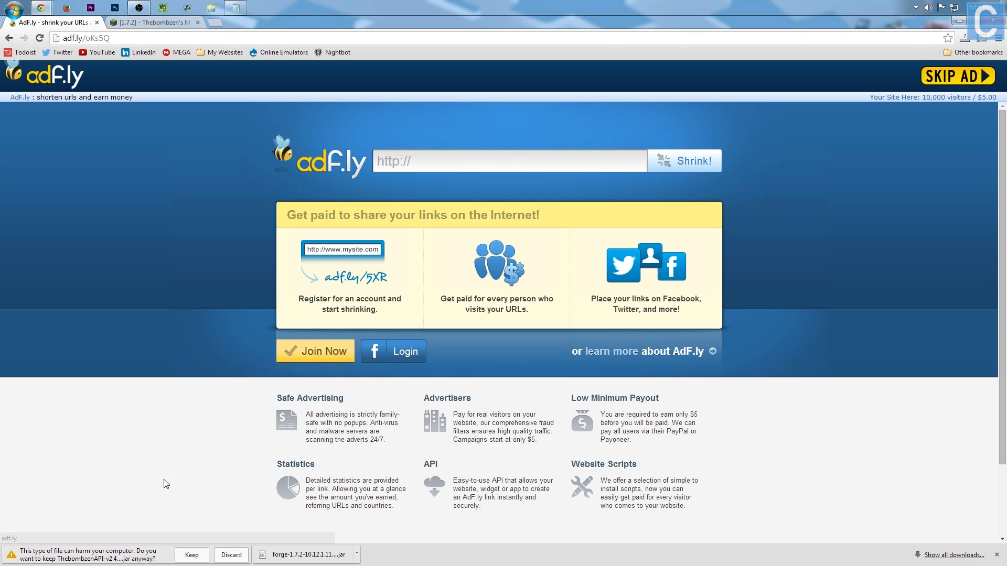
click(195, 554)
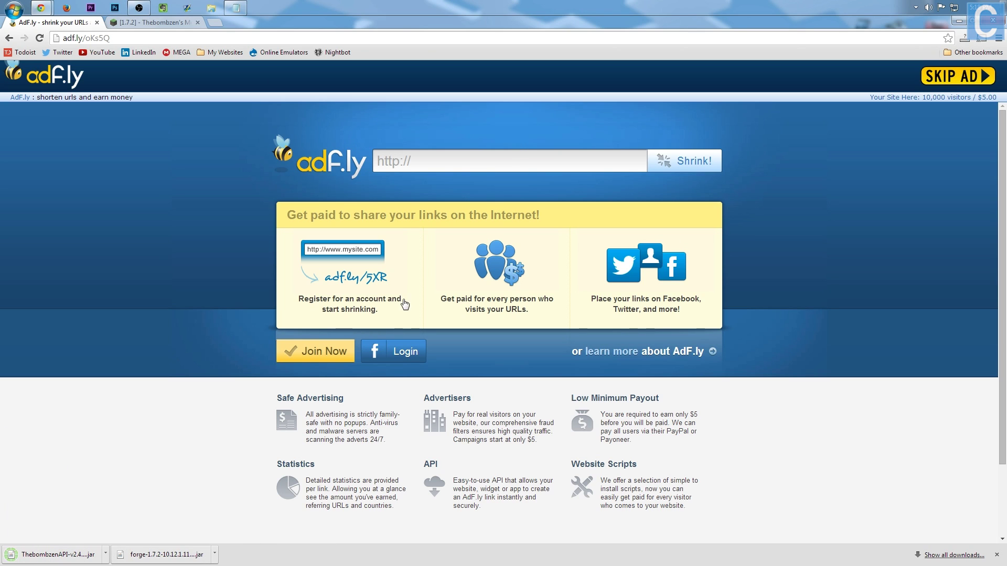
click(959, 21)
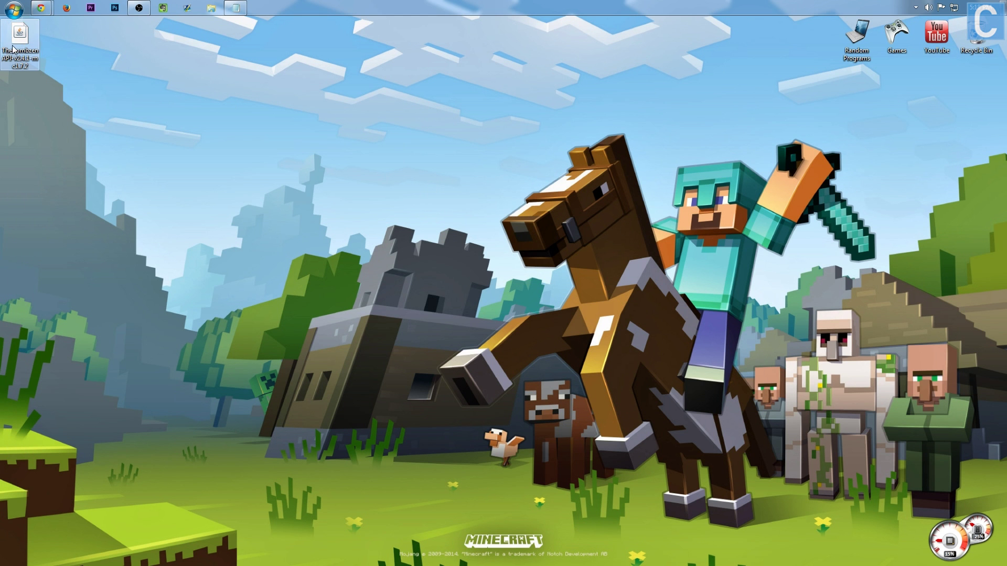
Step: Look up the Downloads folder, view its contents, and close it
key(super)
text(downloads)
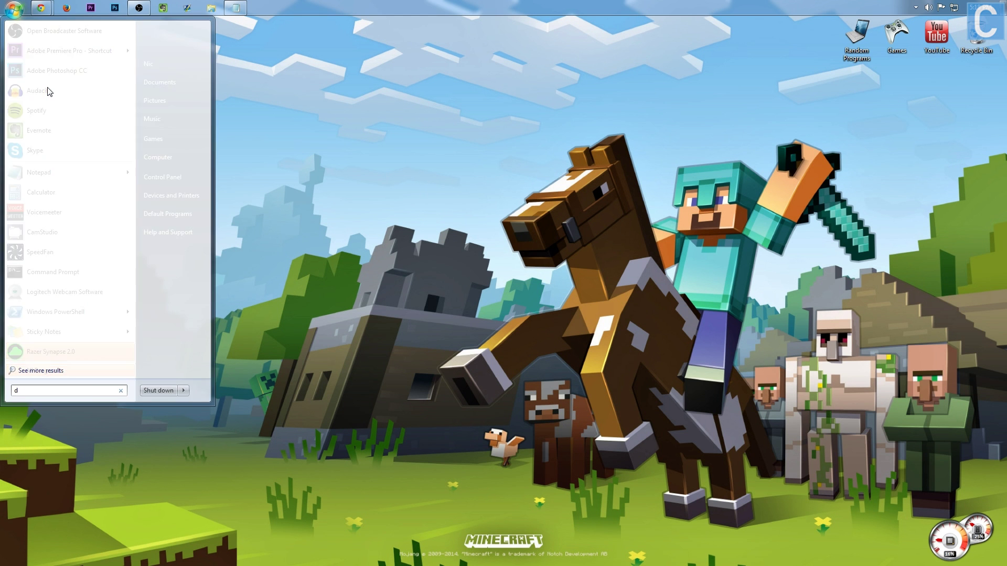
key(Return)
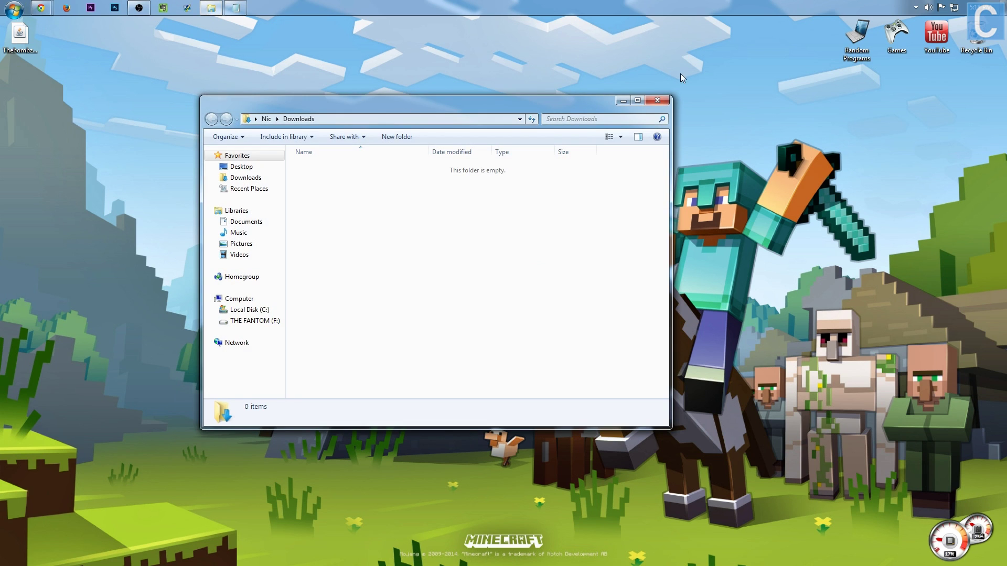
click(657, 100)
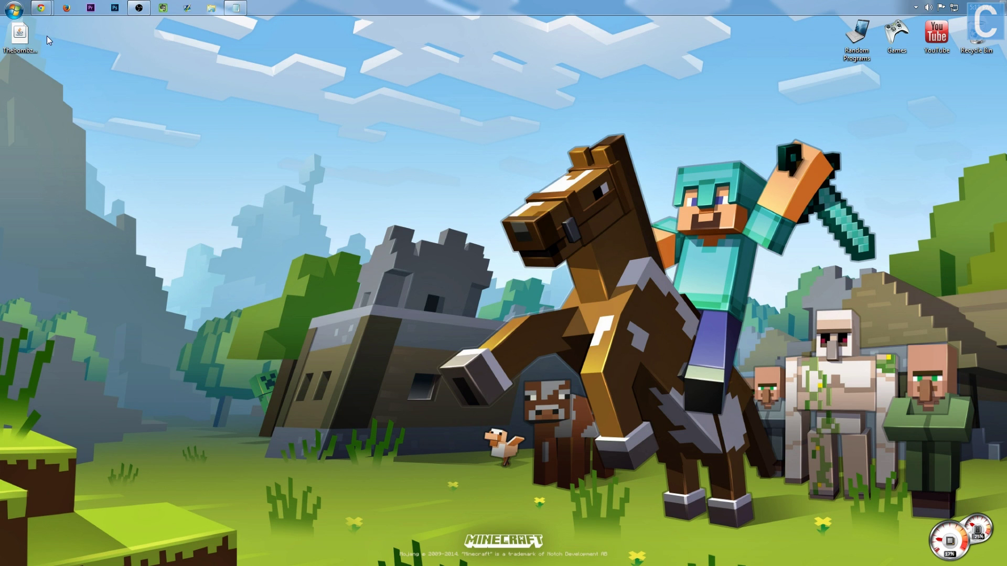
Step: Open the .minecraft\mods folder through %appdata% and move the ThebombzenAPI jar from the desktop into it
key(super+r)
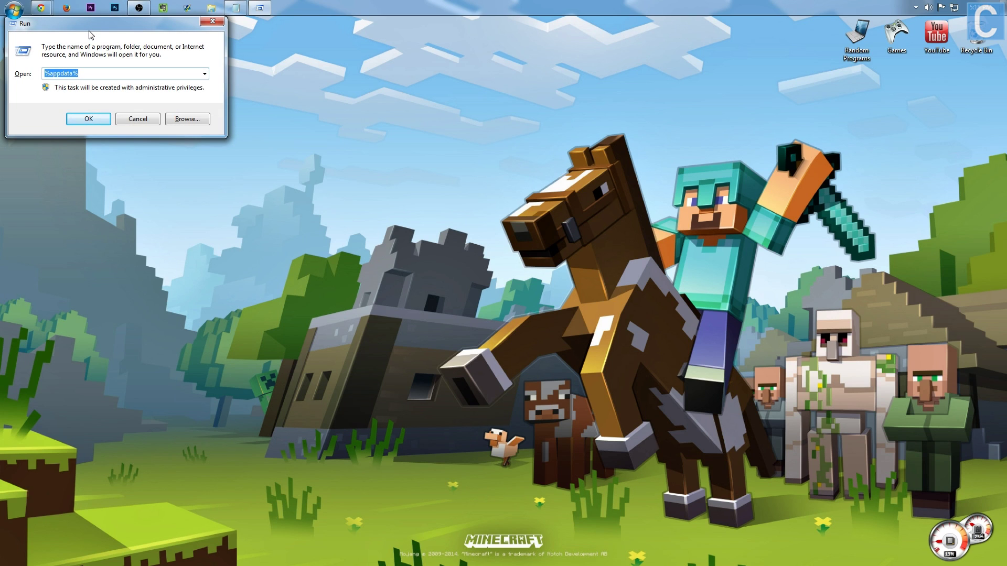
text(%appdata)
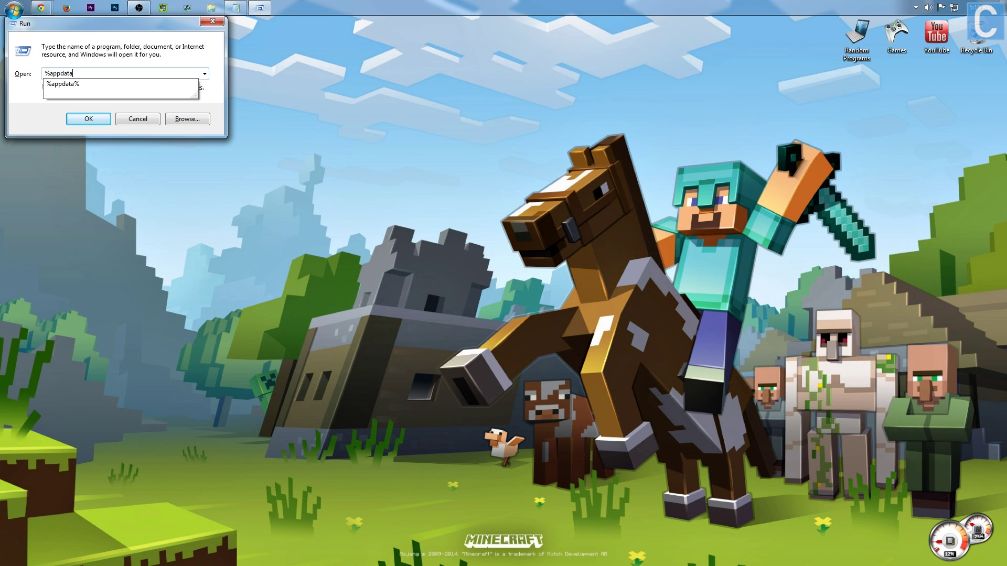
text(%)
key(Return)
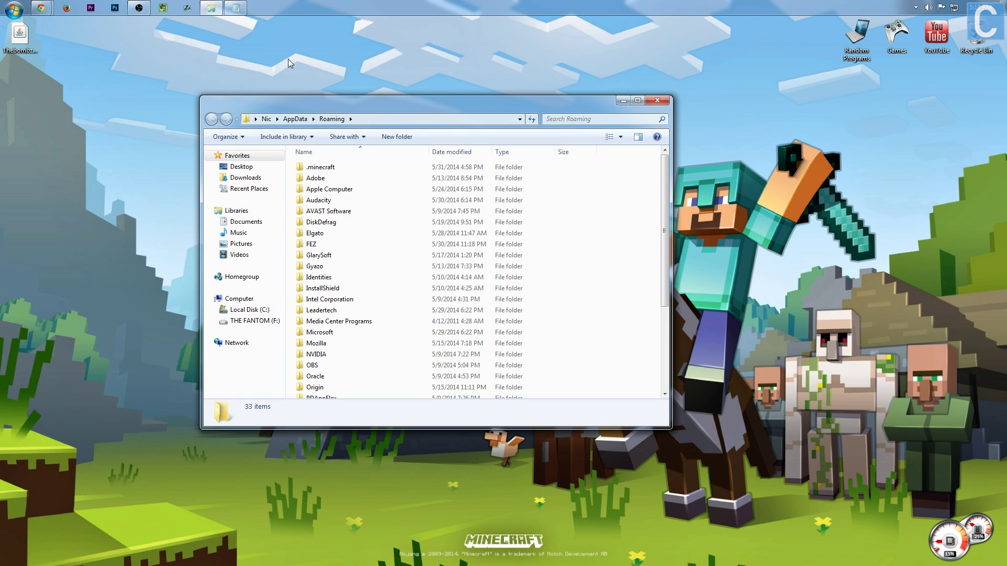
double_click(353, 168)
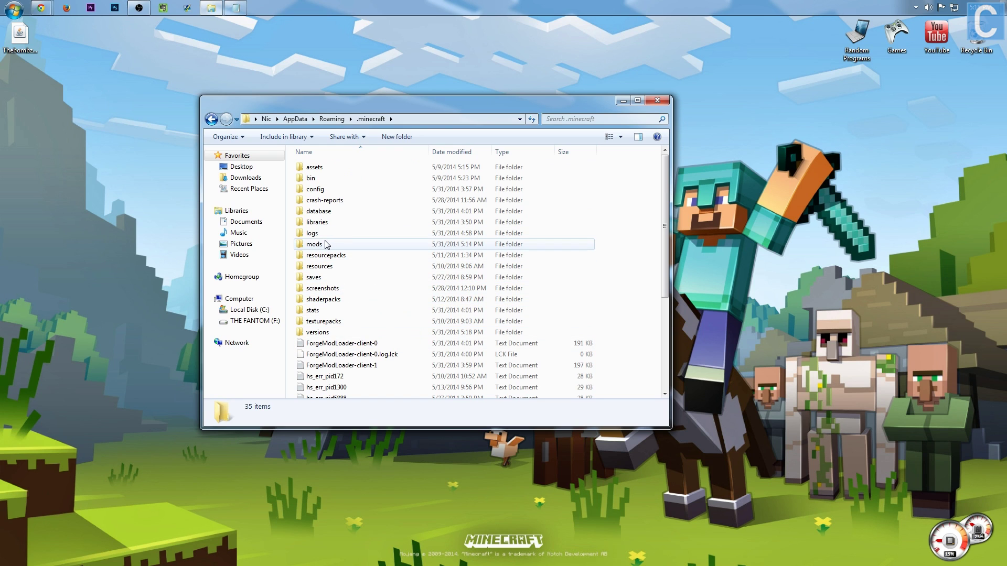
double_click(326, 245)
click(20, 38)
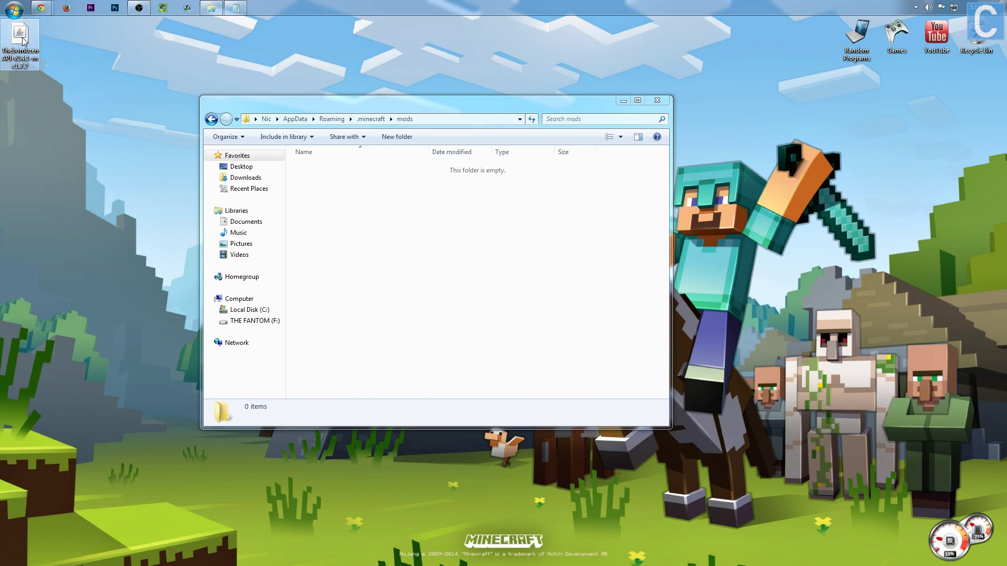
drag(19, 37, 418, 344)
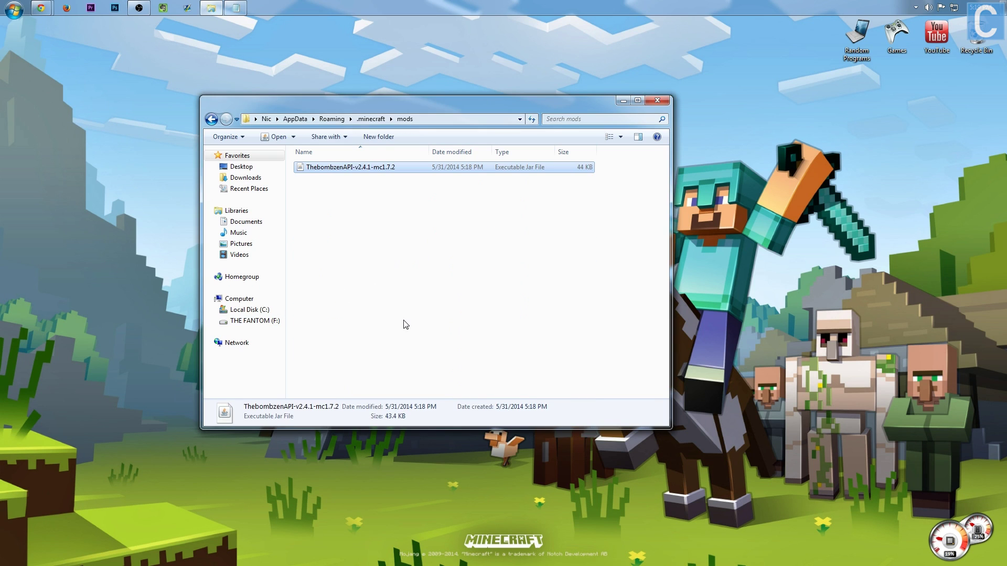
Step: Download AutoSwitch v5.0.2 for Minecraft 1.7.2 from the forum page, keep the jar file, and return to the desktop
click(41, 7)
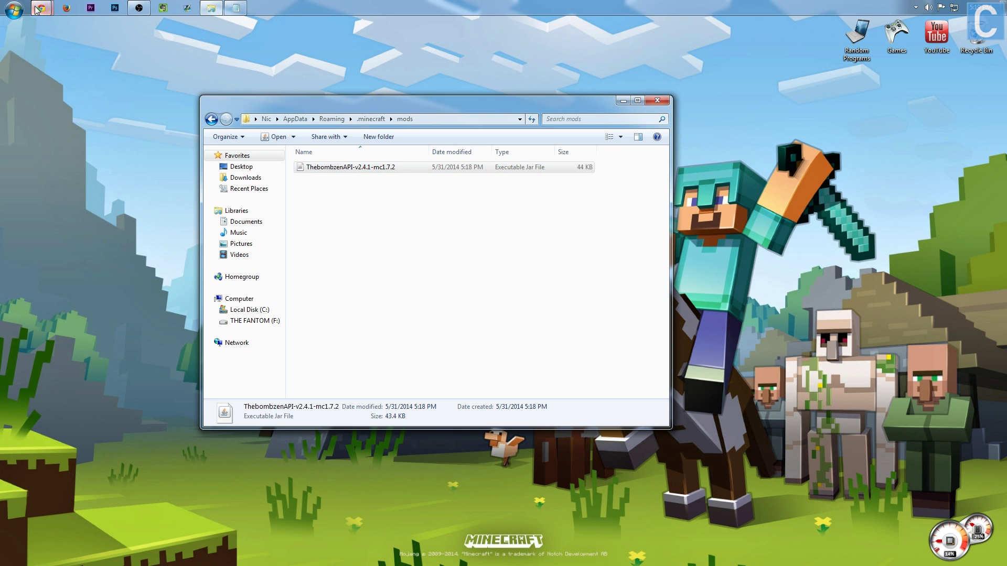
click(140, 41)
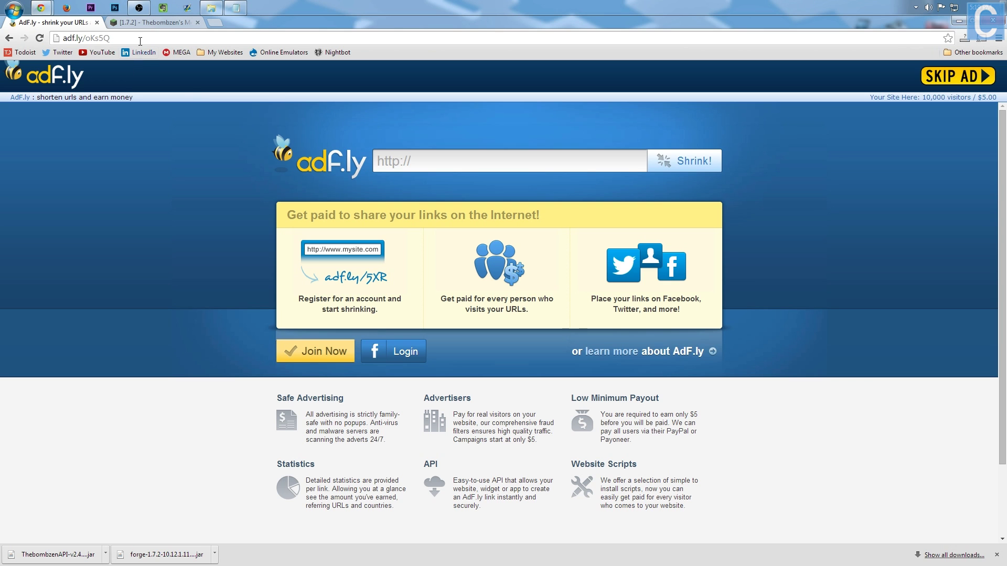
click(97, 23)
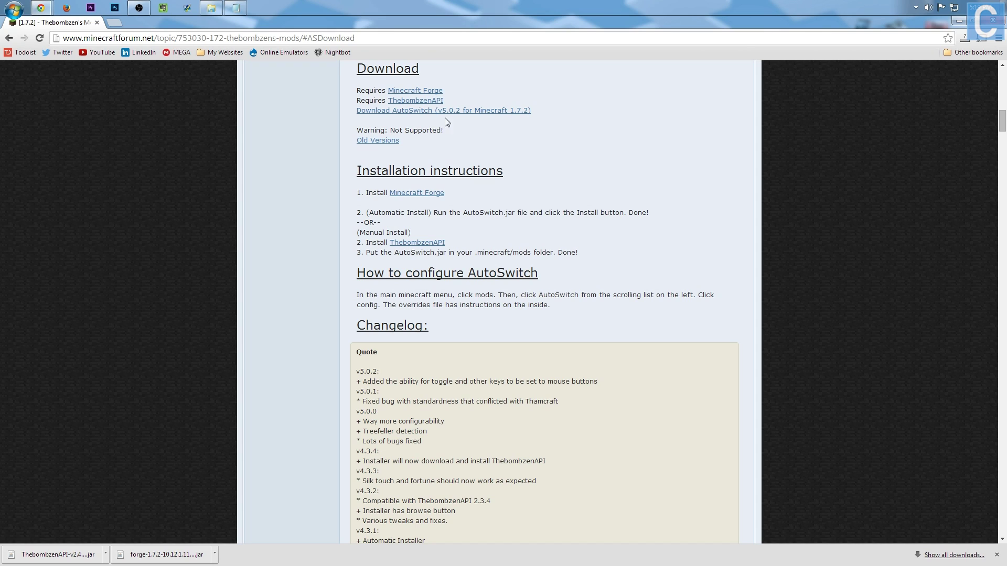
click(399, 112)
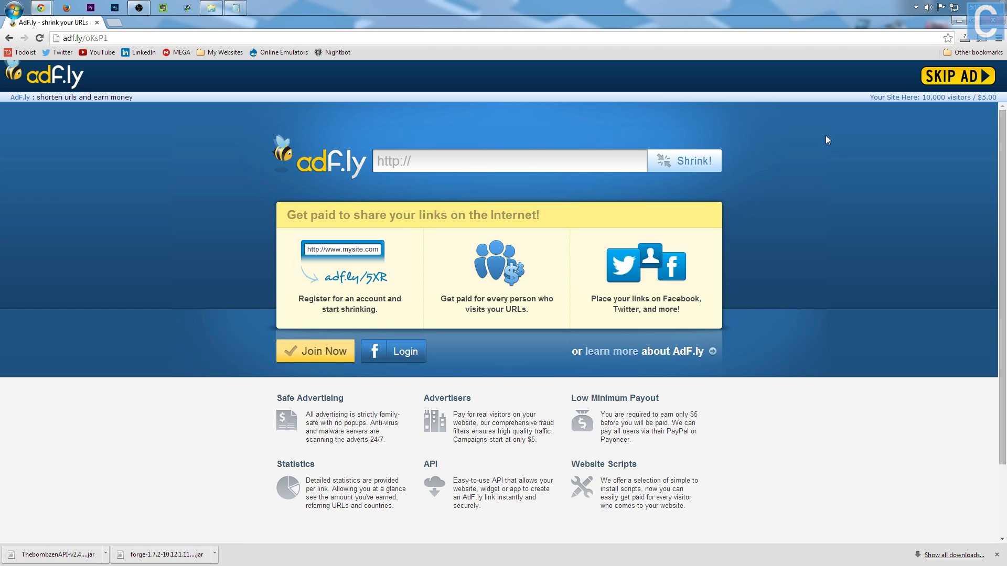
click(930, 87)
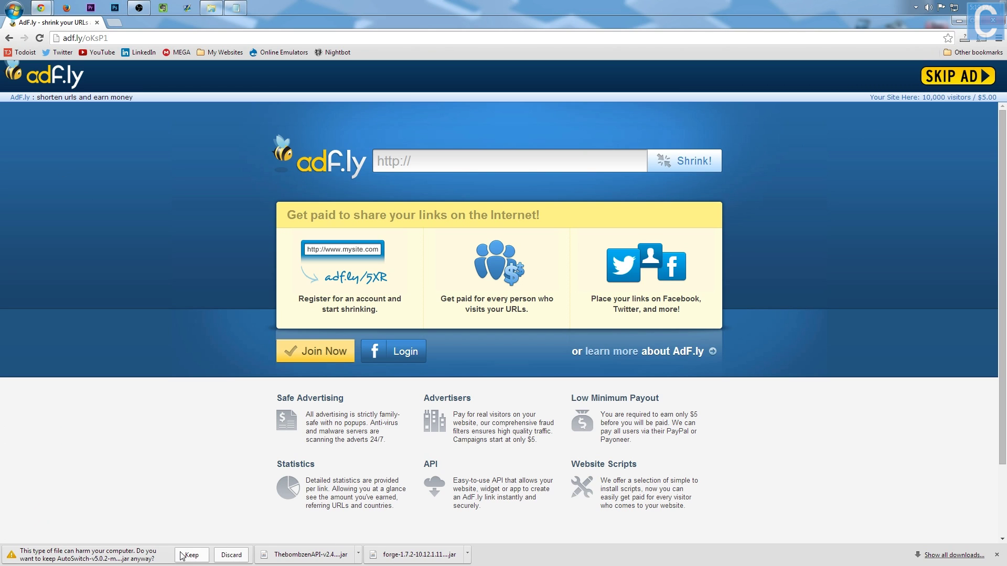
click(191, 555)
click(958, 22)
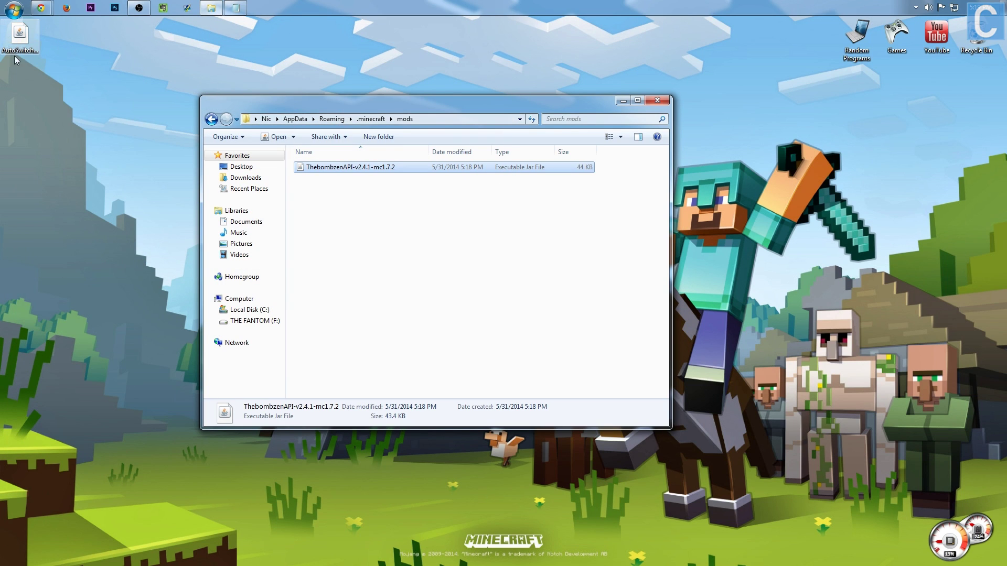
Step: Open the .minecraft\mods folder in a new window, move the AutoSwitch jar from the desktop into it, and close both folder windows
click(390, 213)
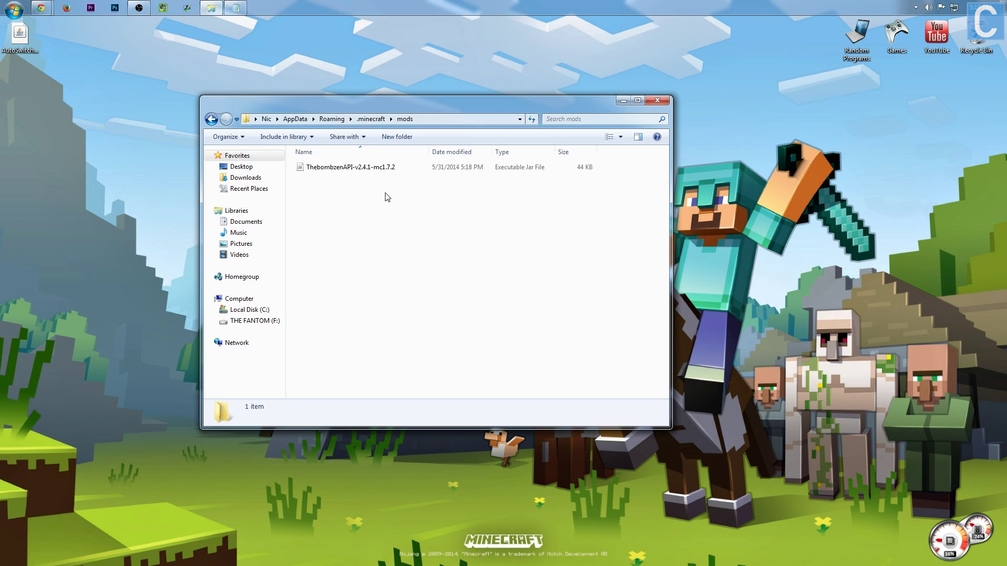
key(super+r)
key(Return)
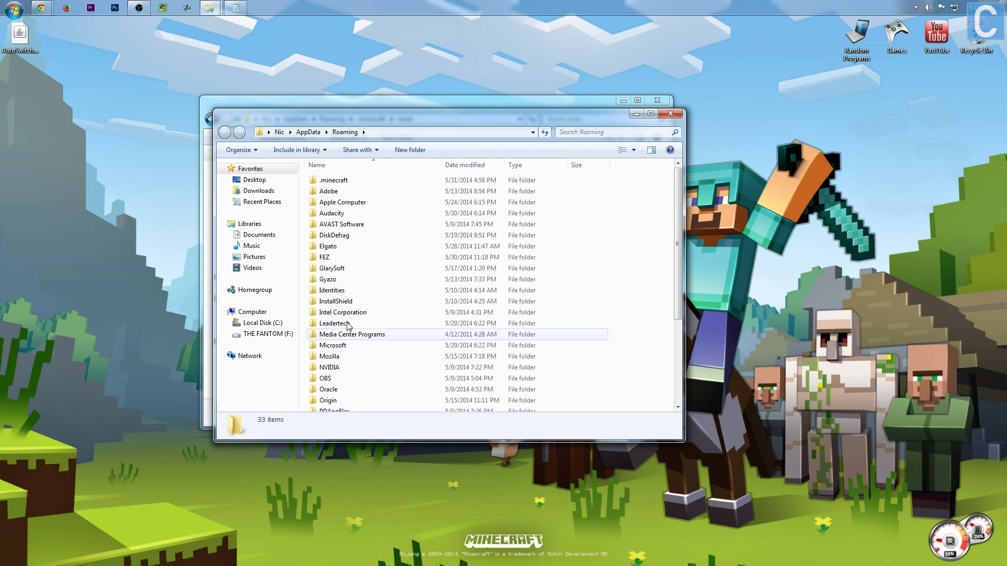
double_click(333, 179)
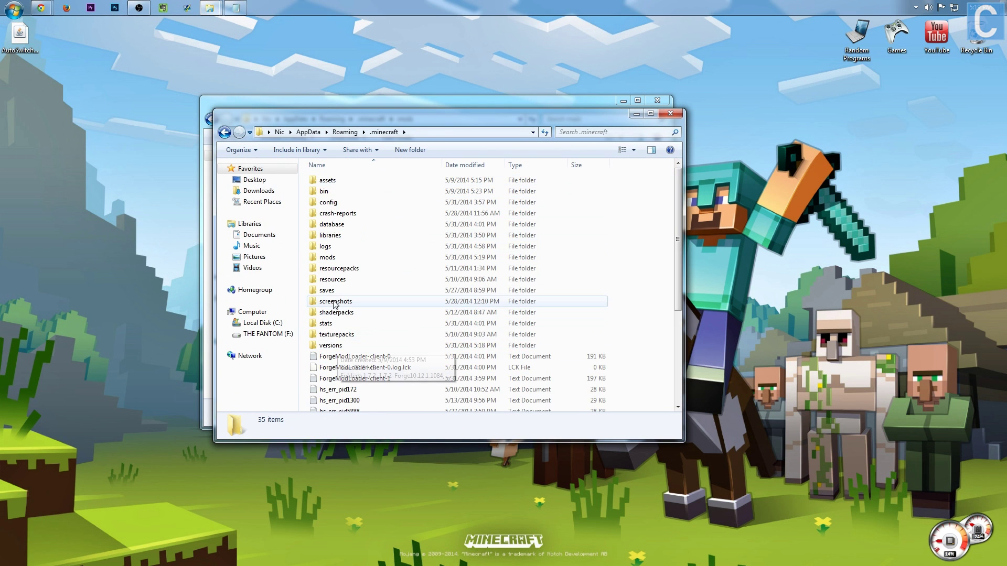
double_click(335, 258)
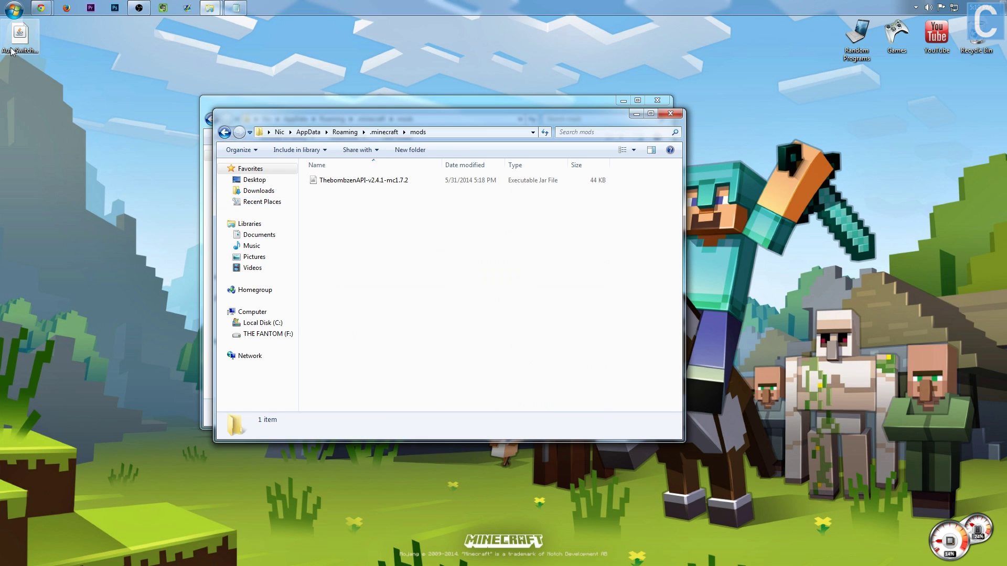
drag(11, 50, 383, 239)
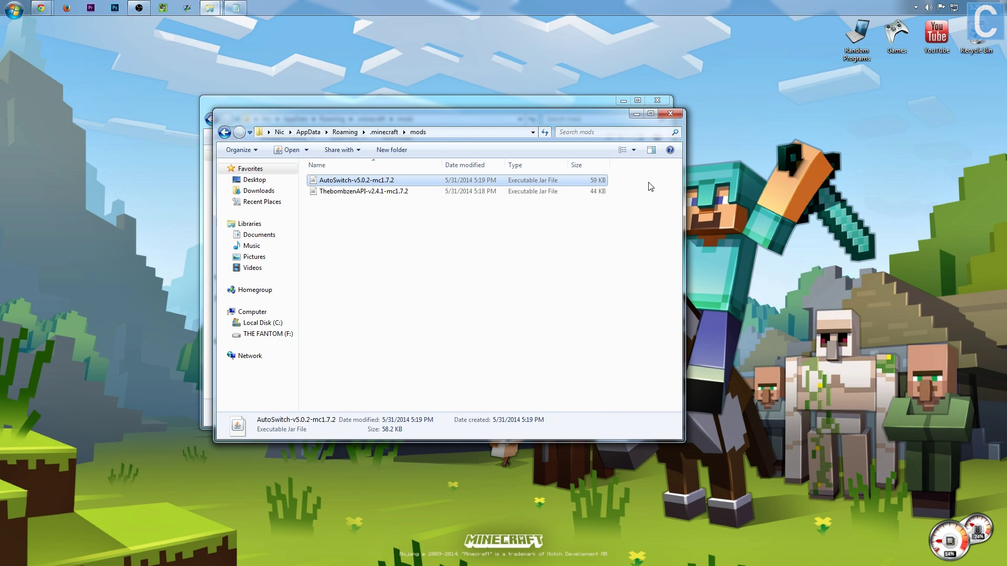
click(671, 114)
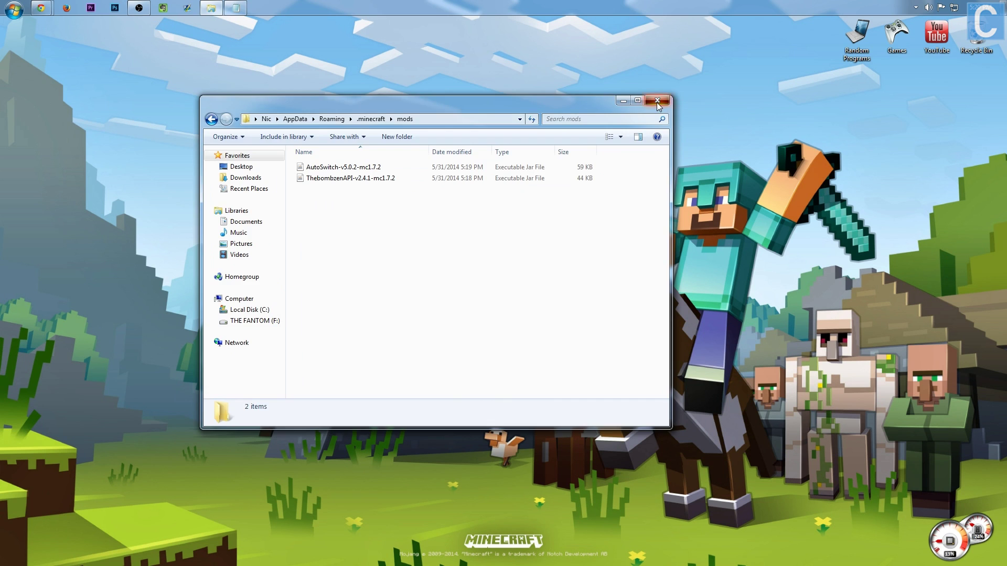
click(658, 103)
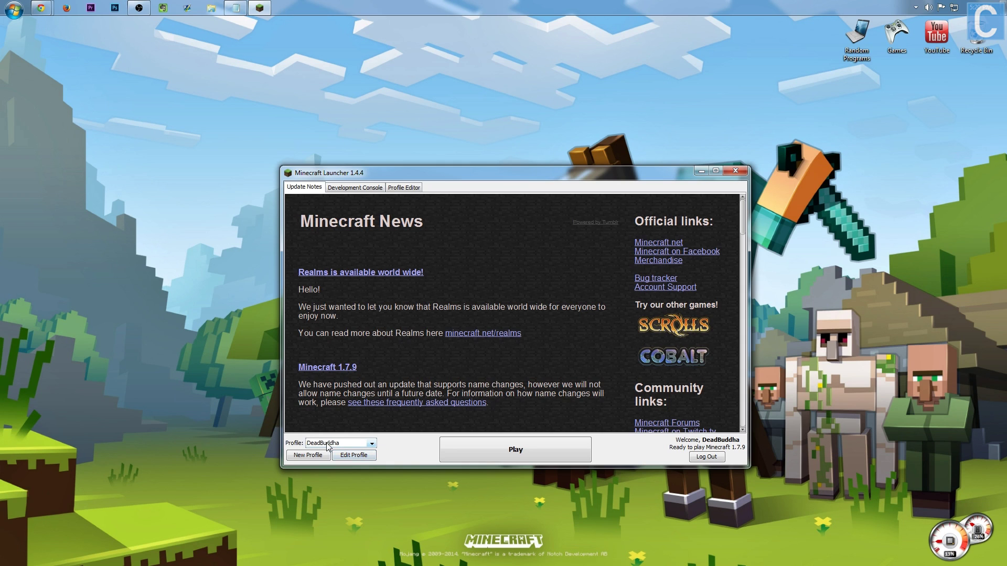
Step: Set the launcher profile to use release 1.7.2-Forge10.12.1.1103, save it, and start the game
click(344, 456)
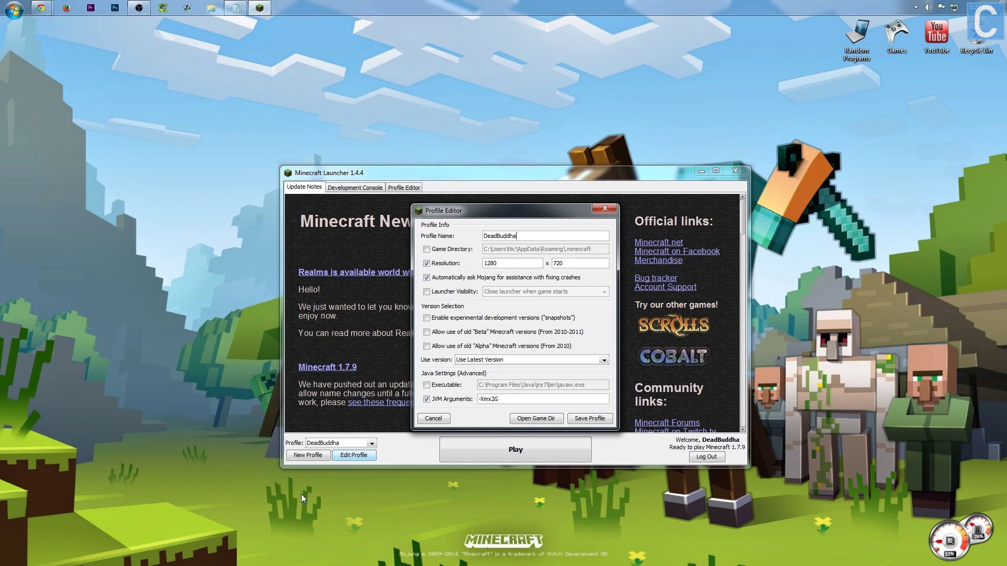
click(500, 362)
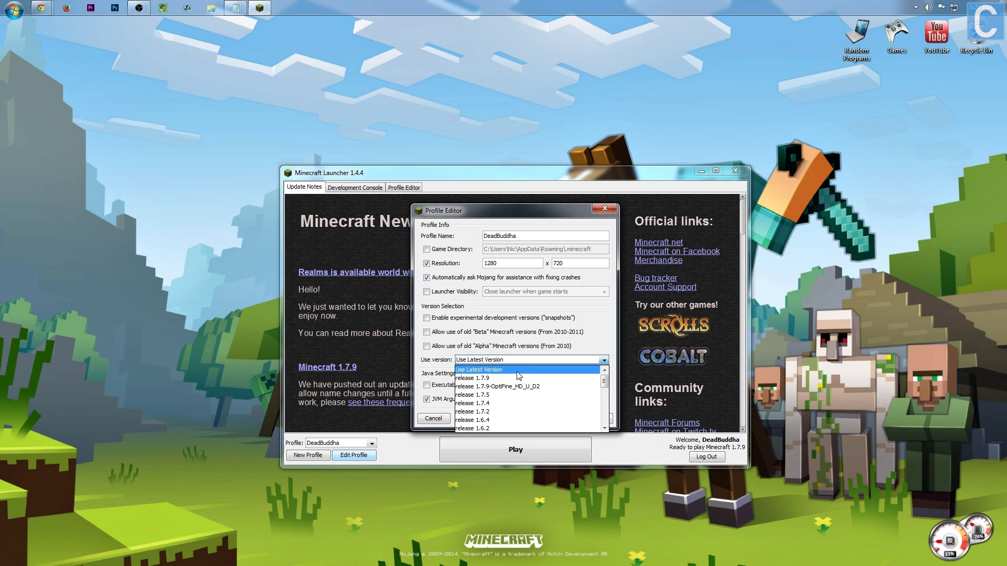
scroll(521, 420, down, 7)
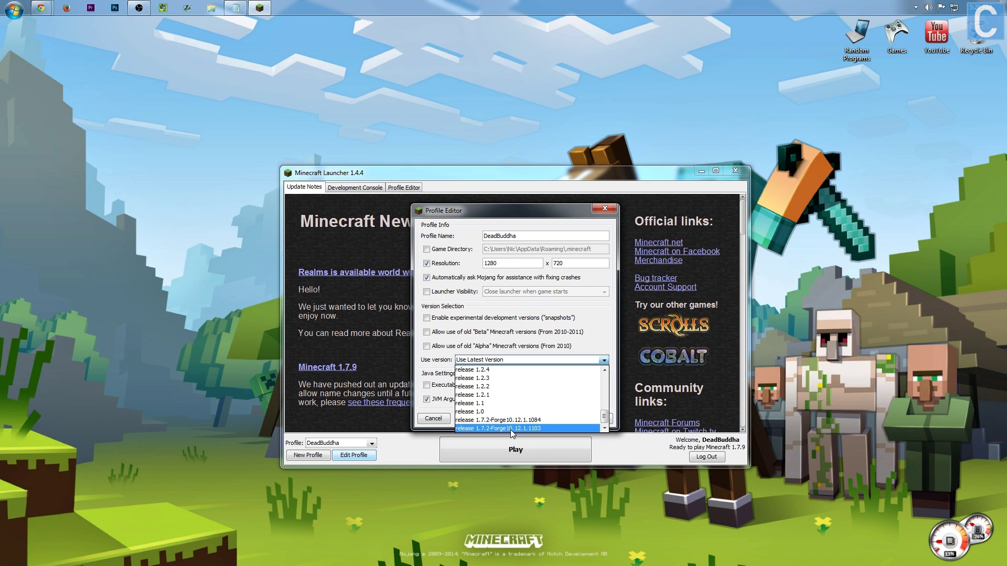
click(511, 429)
click(583, 422)
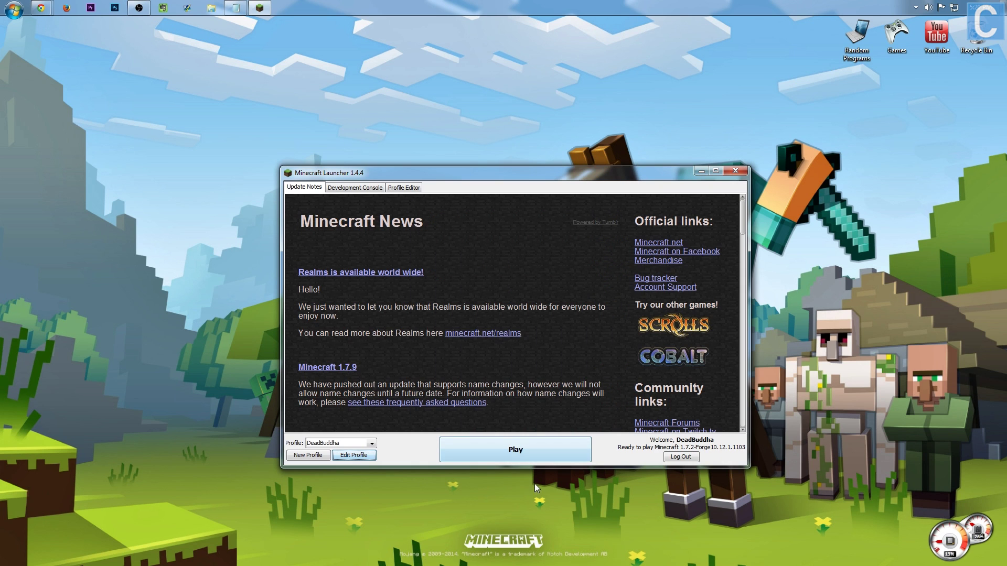
click(539, 441)
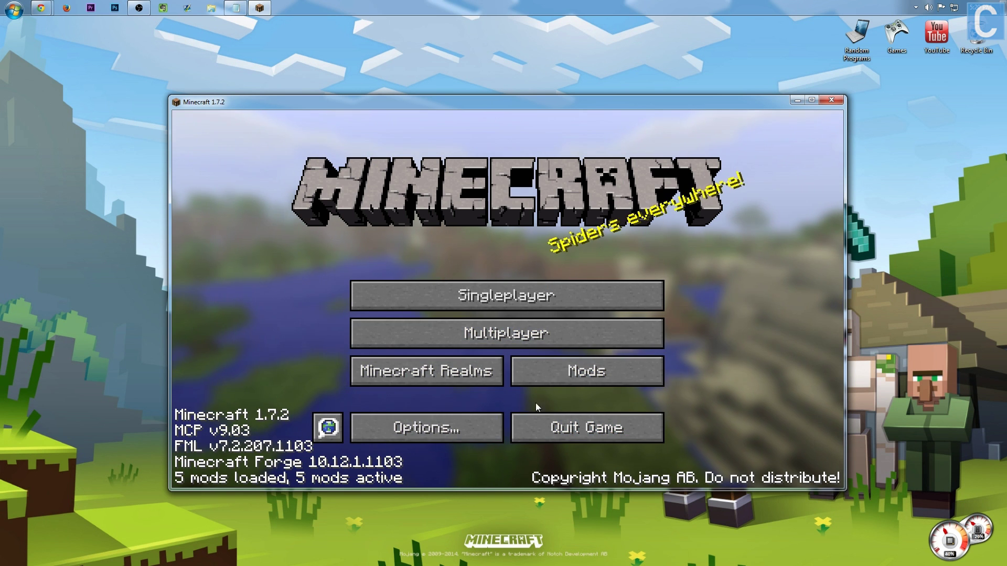
Step: Check the Minecraft Forge, ThebombzenAPI and AutoSwitch entries in the game's mod list, and return to the title screen
click(536, 374)
click(293, 300)
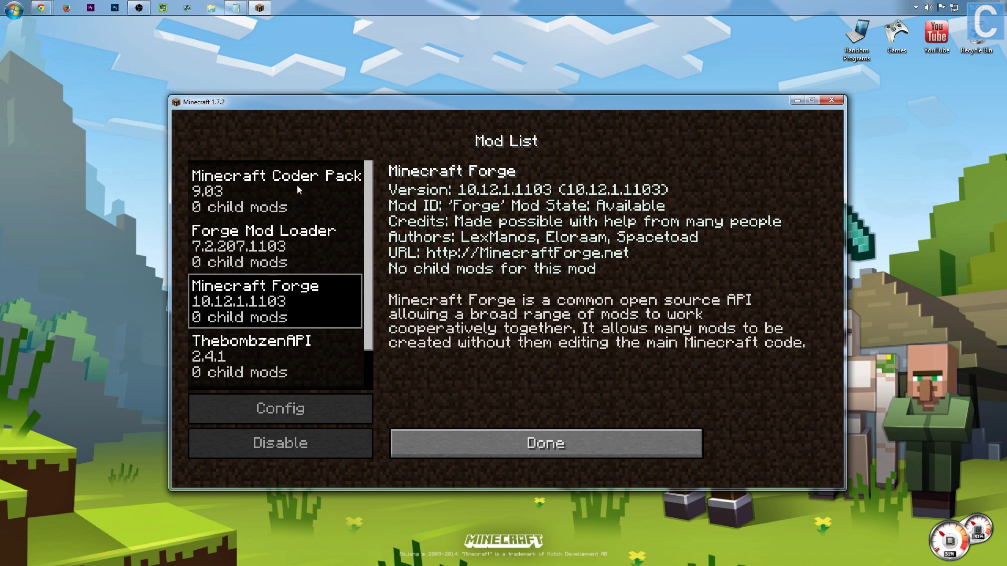
click(237, 354)
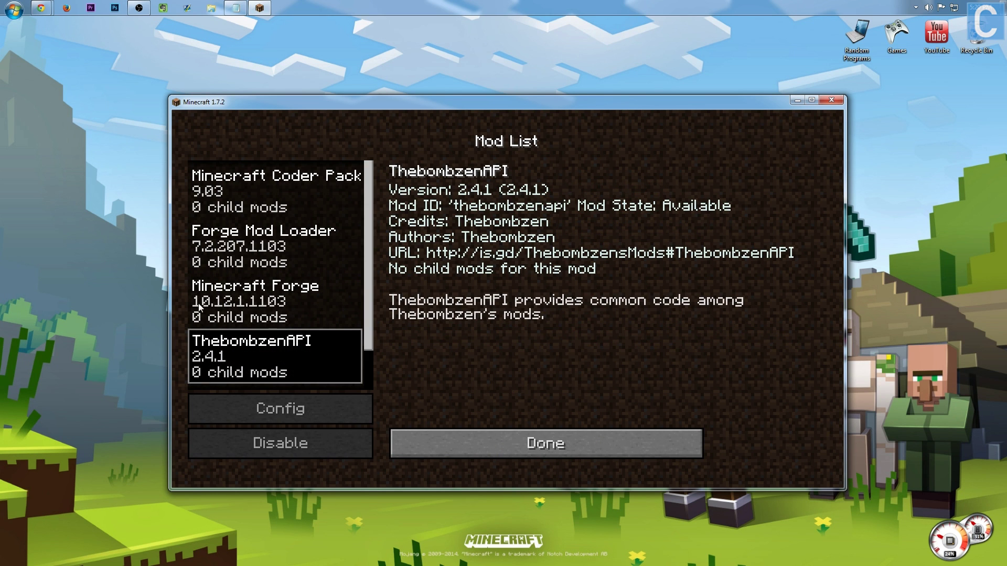
scroll(250, 182, down, 2)
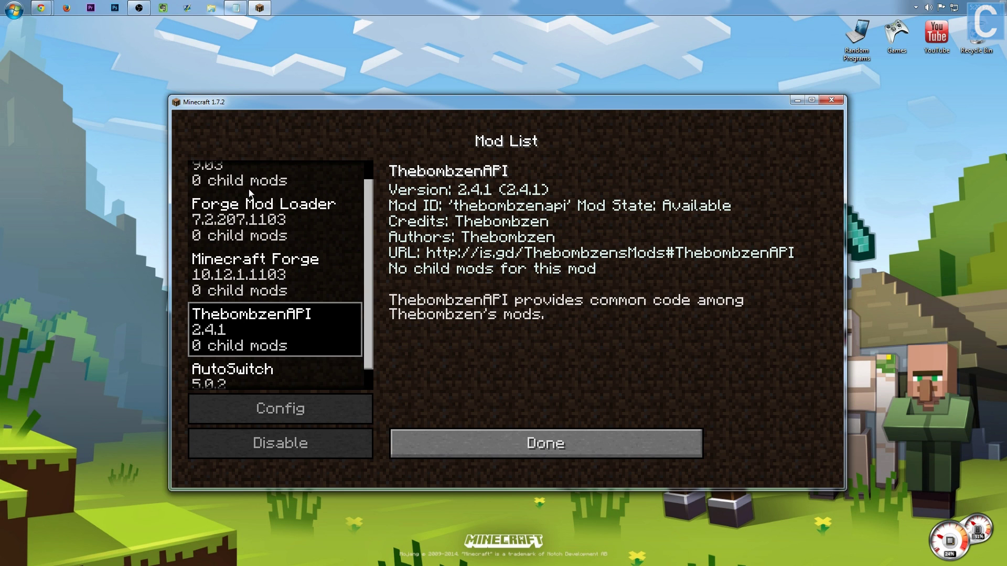
click(222, 360)
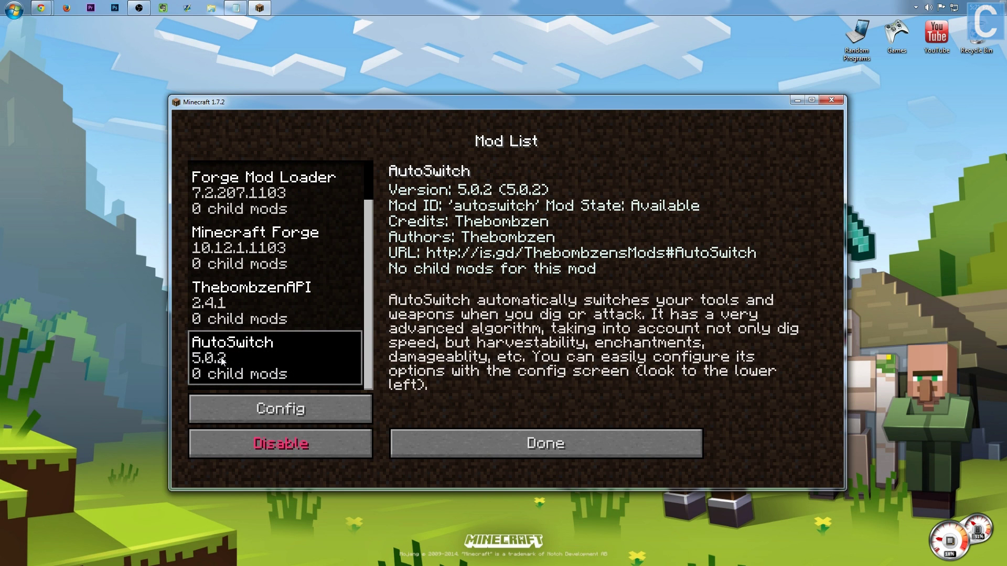
click(443, 452)
Step: Load the CTV Craft singleplayer world and mine stone and dirt blocks in the cave wall to test AutoSwitch
click(472, 296)
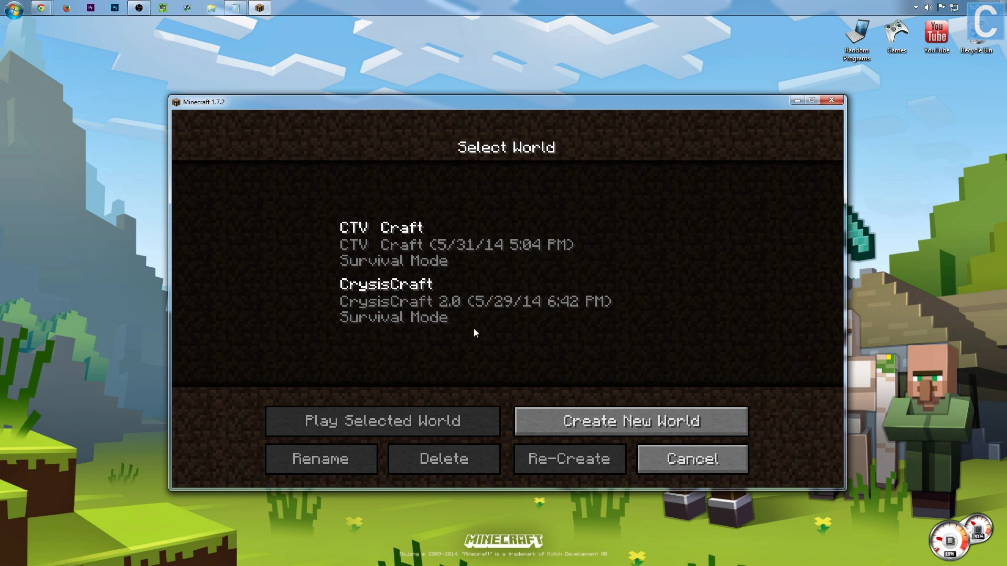
double_click(361, 225)
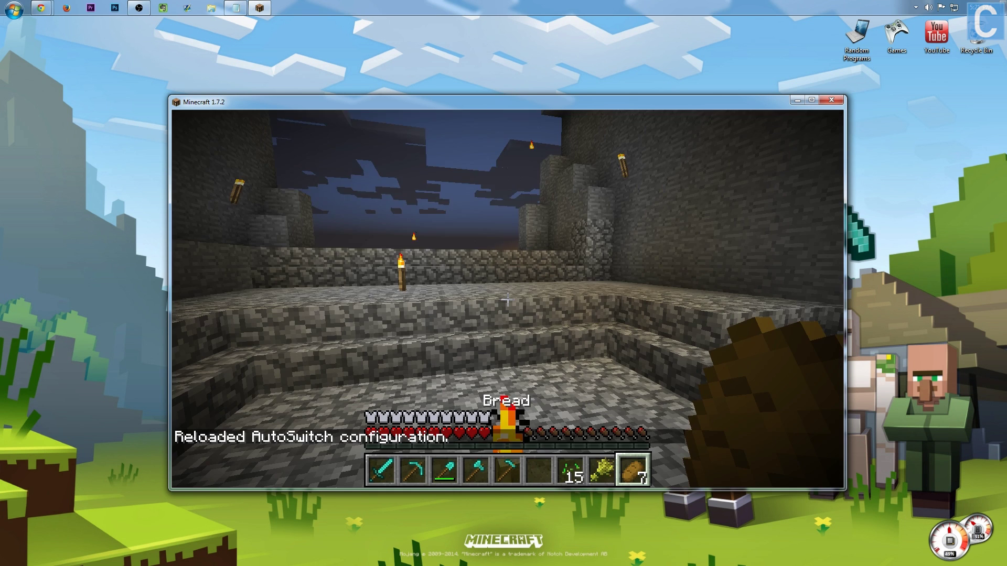
key(w)
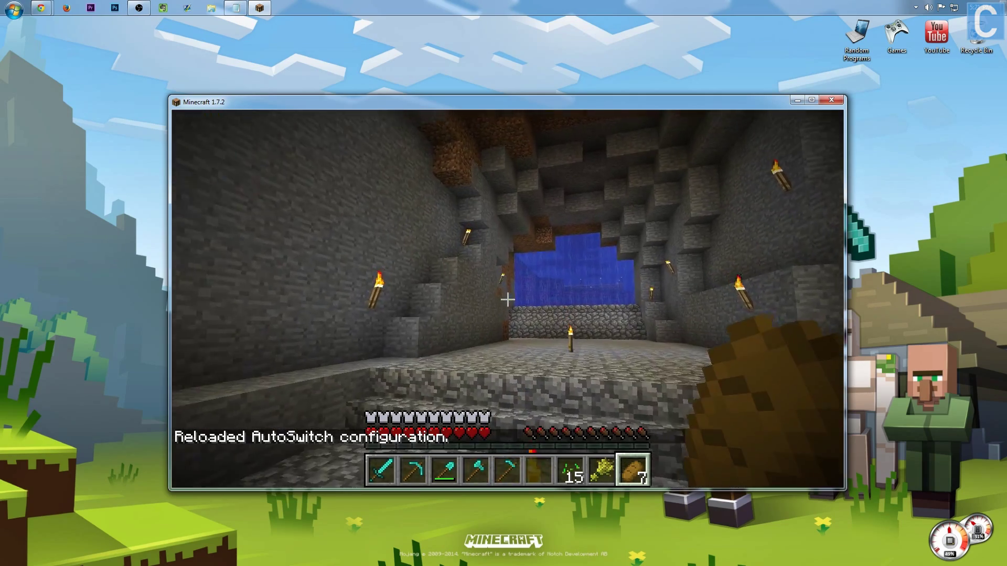
key(w)
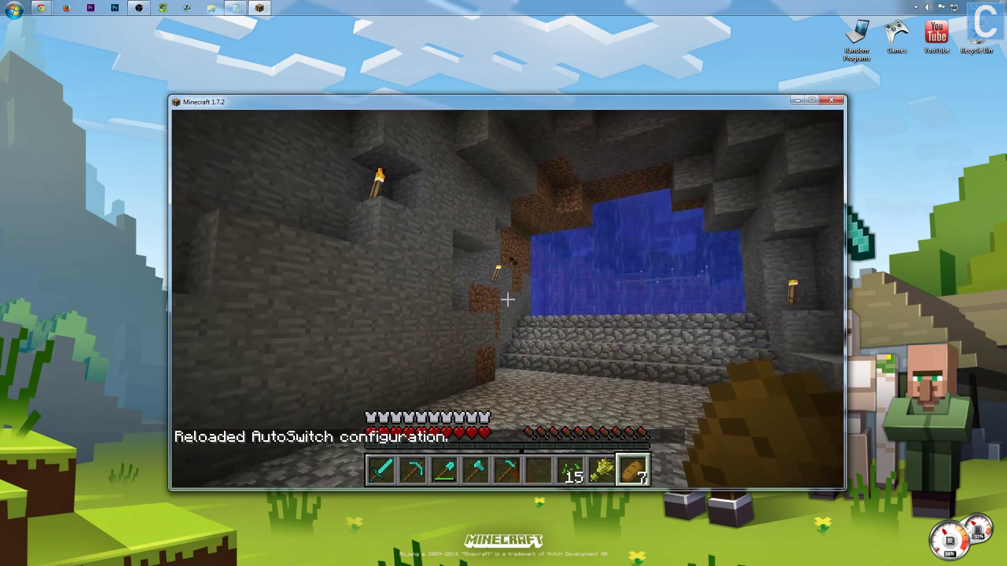
key(w)
click(507, 299)
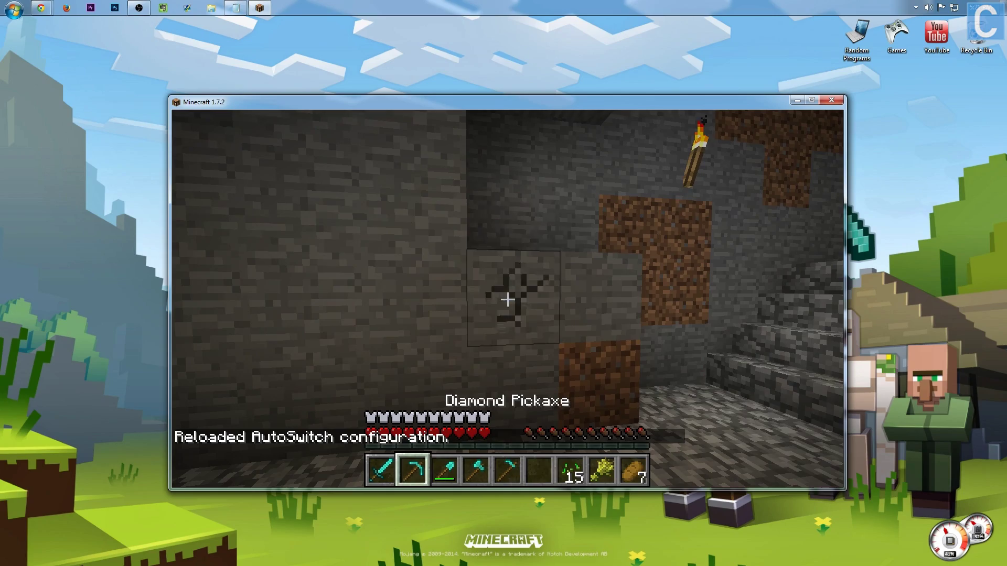
click(507, 299)
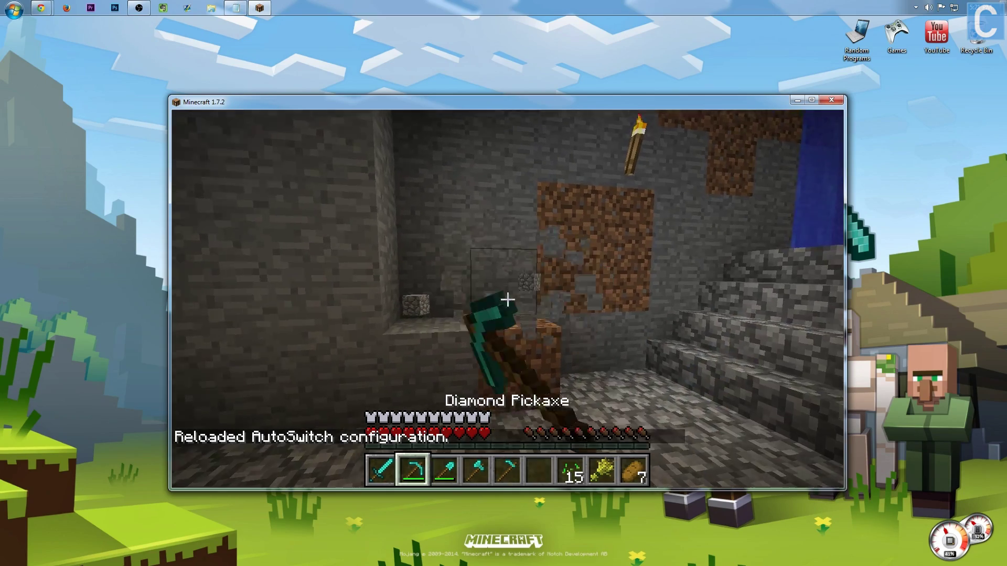
click(507, 299)
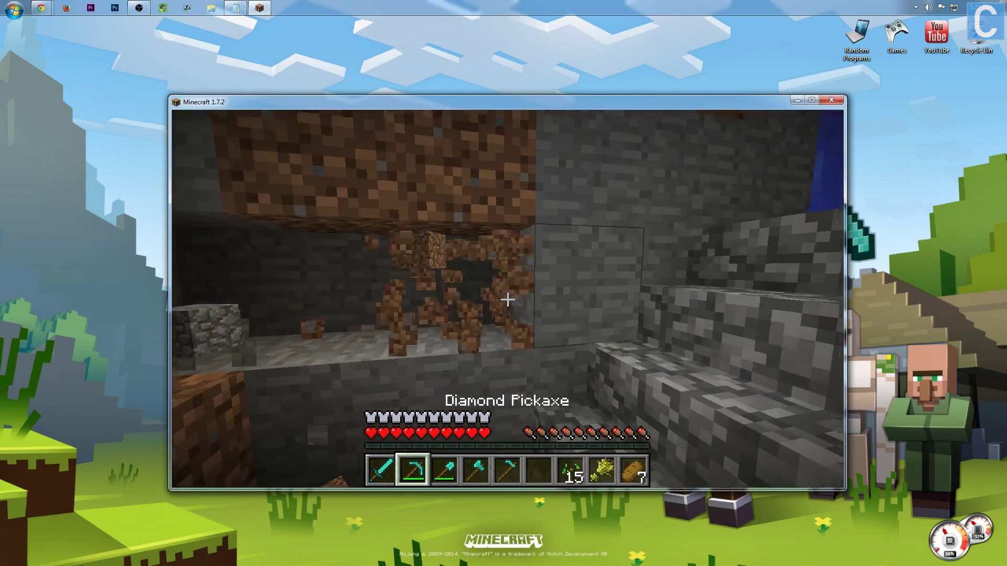
Step: Walk back through the cave and change the camera to the front-facing third-person view
key(w)
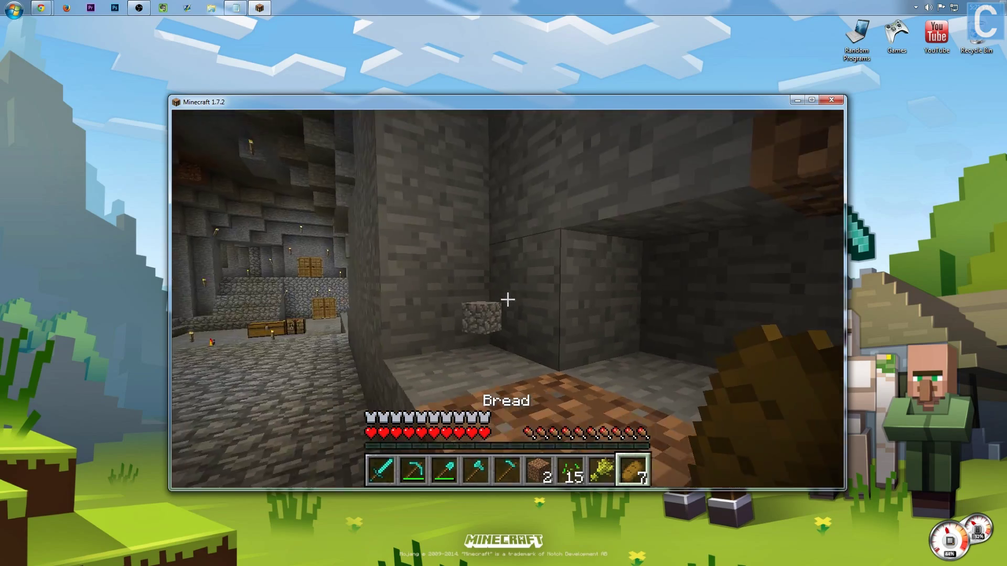
key(w)
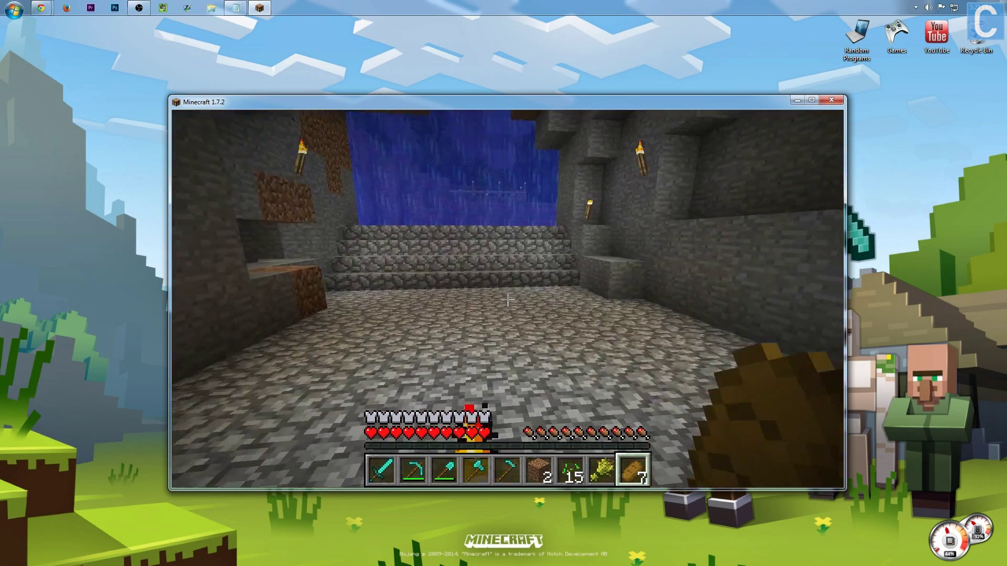
key(w)
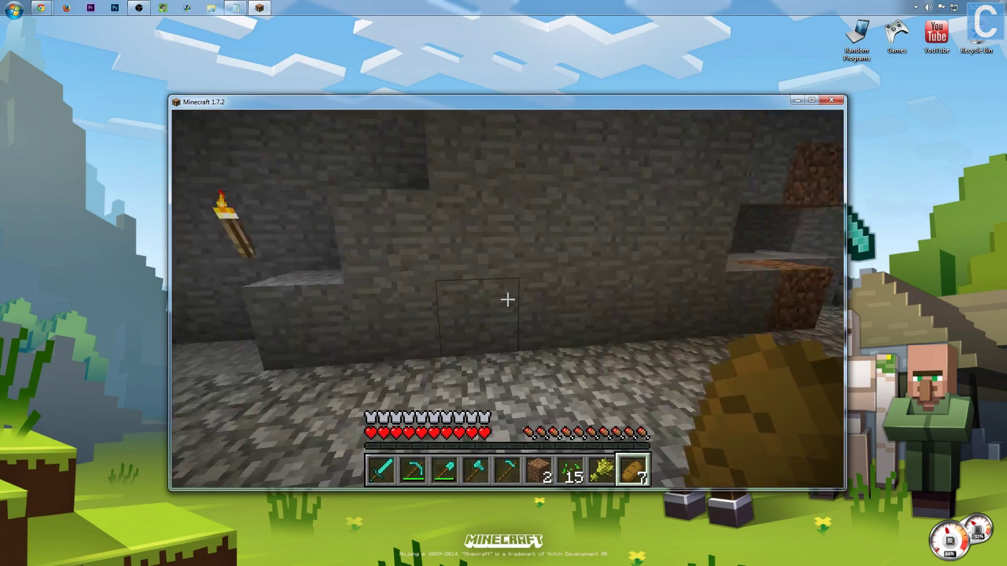
key(w)
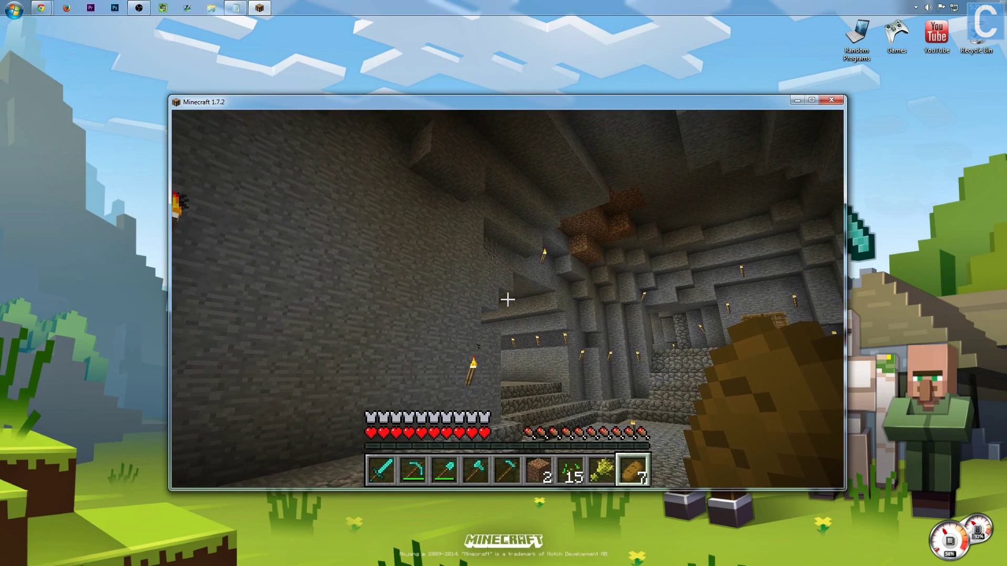
key(F5)
key(F5)
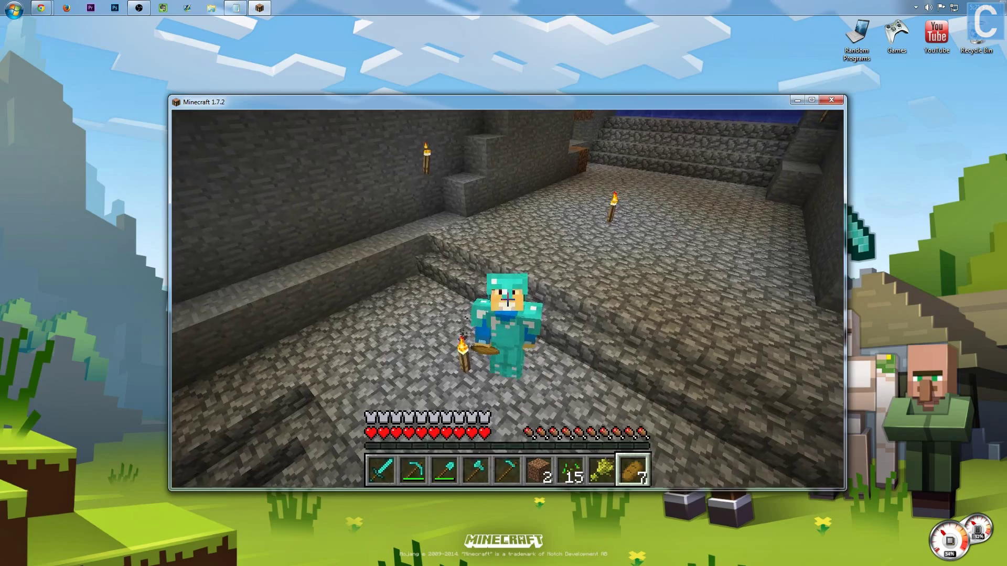
key(w)
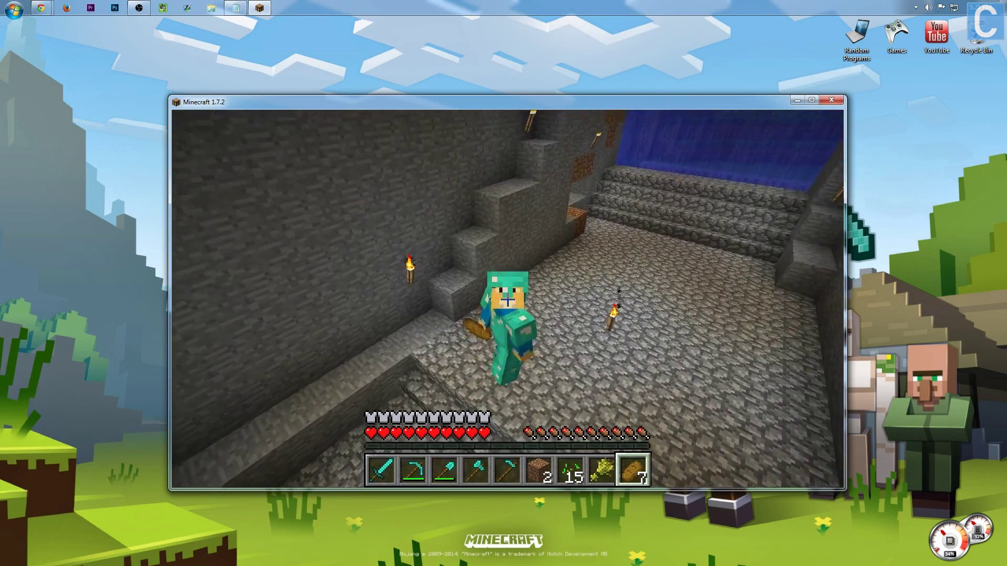